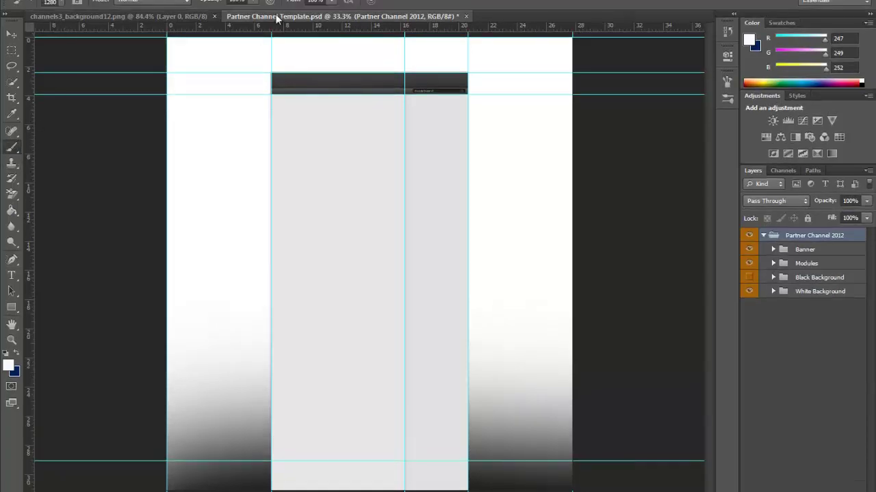
Sample a blue from the reference banner as the foreground colour.
left_click(117, 16)
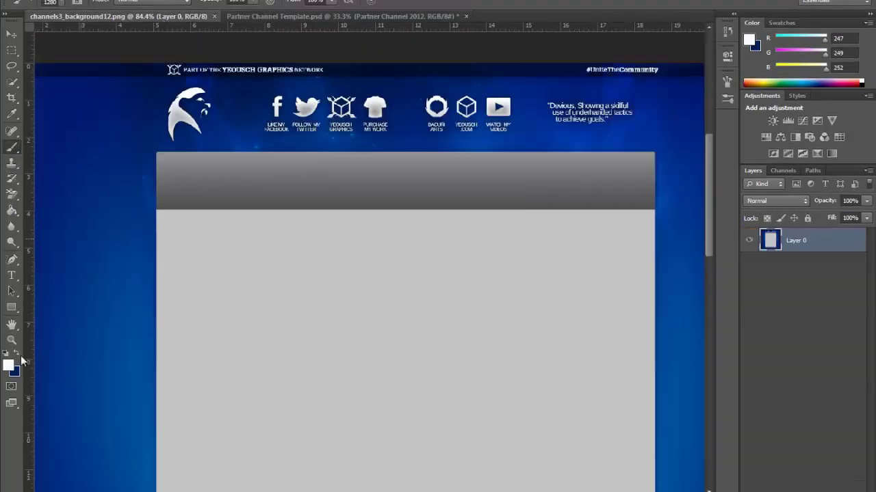
left_click(9, 367)
left_click(336, 329)
key("i")
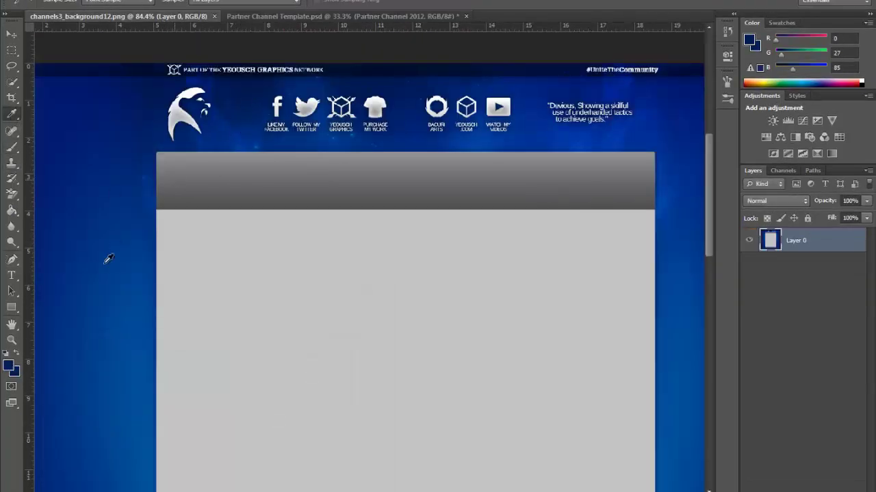
left_click(12, 147)
left_click(342, 15)
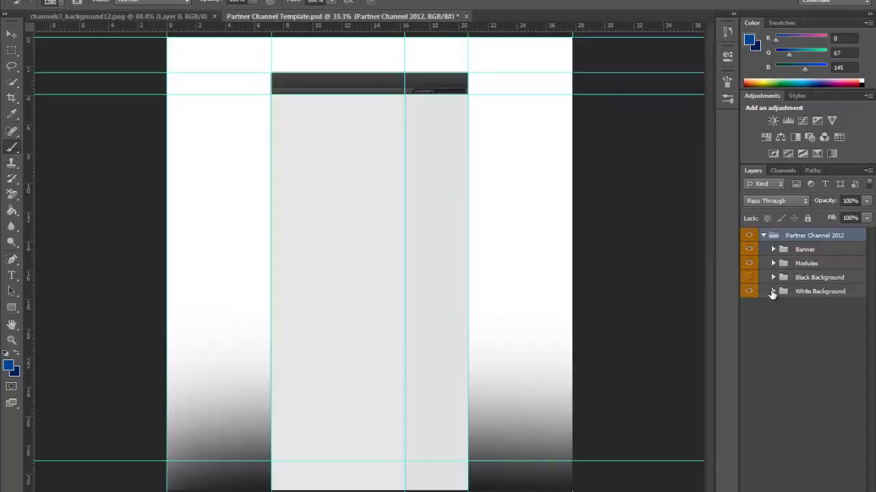
Stamp a 2910 px blue sunburst brush across the template's Background layer.
left_click(772, 293)
left_click(819, 334)
left_click(62, 3)
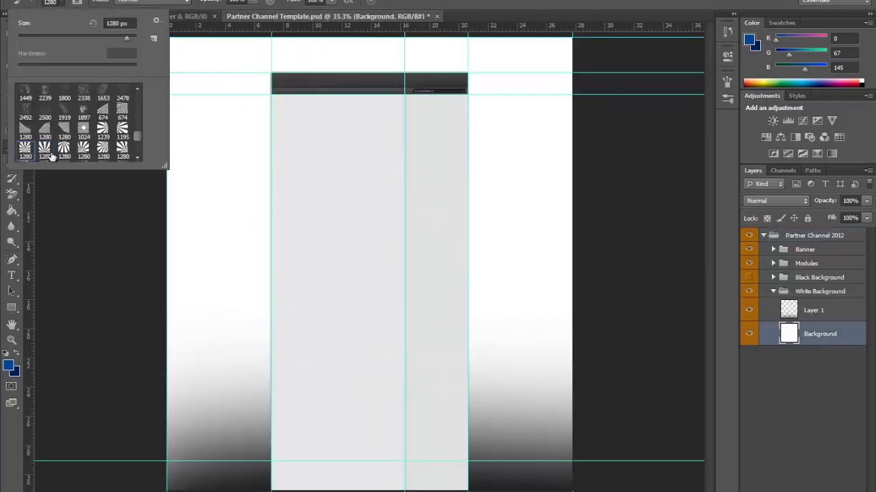
left_click_drag(126, 38, 131, 38)
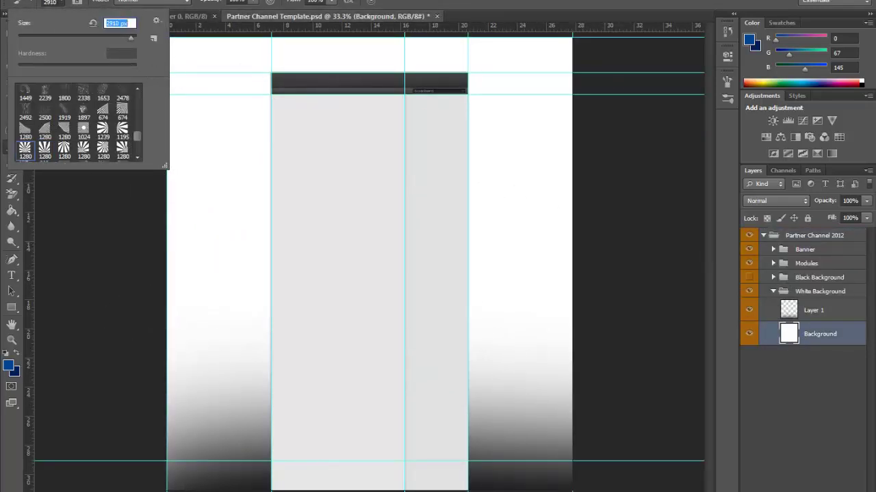
key("Return")
left_click(369, 377)
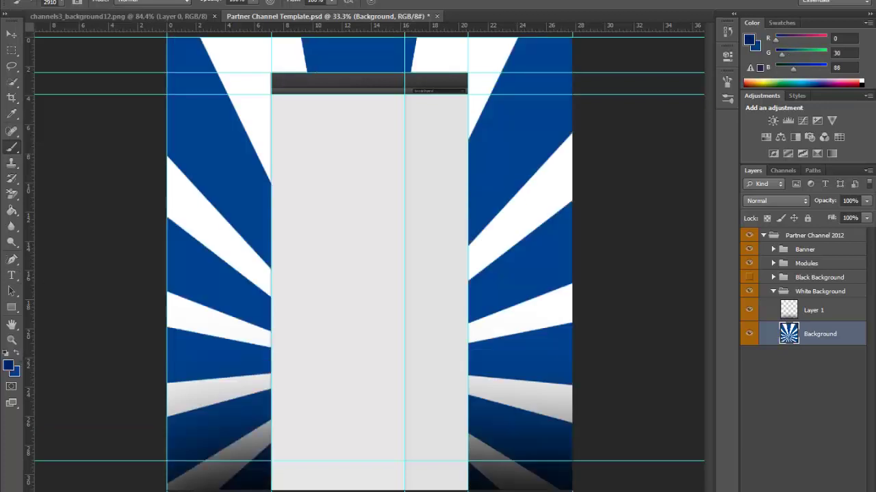
Fill the sunburst's white and grey stripes dark blue, then return to the reference banner.
key("g")
left_click(182, 199)
left_click(255, 89)
left_click(424, 80)
left_click(545, 205)
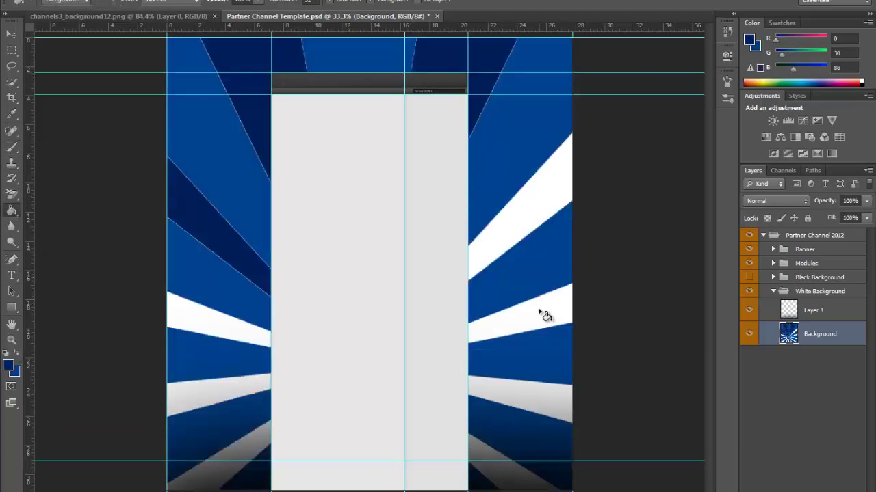
left_click(545, 313)
left_click(492, 472)
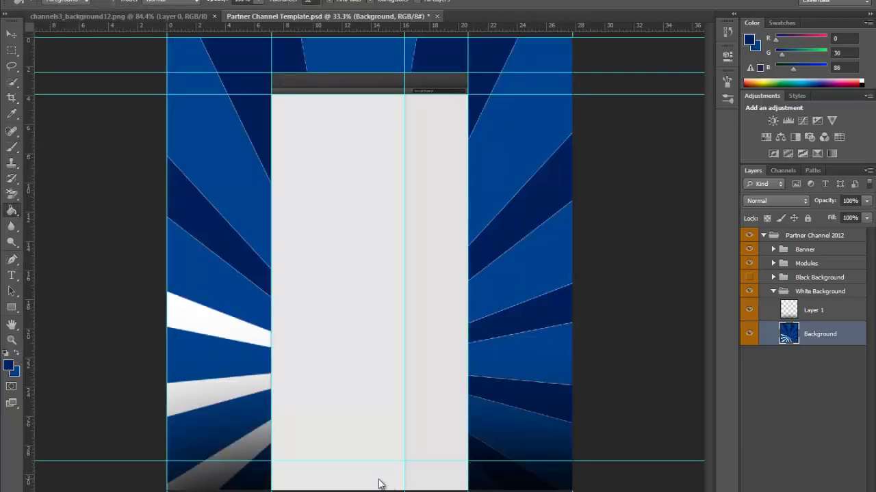
left_click(205, 397)
left_click(209, 318)
left_click(228, 467)
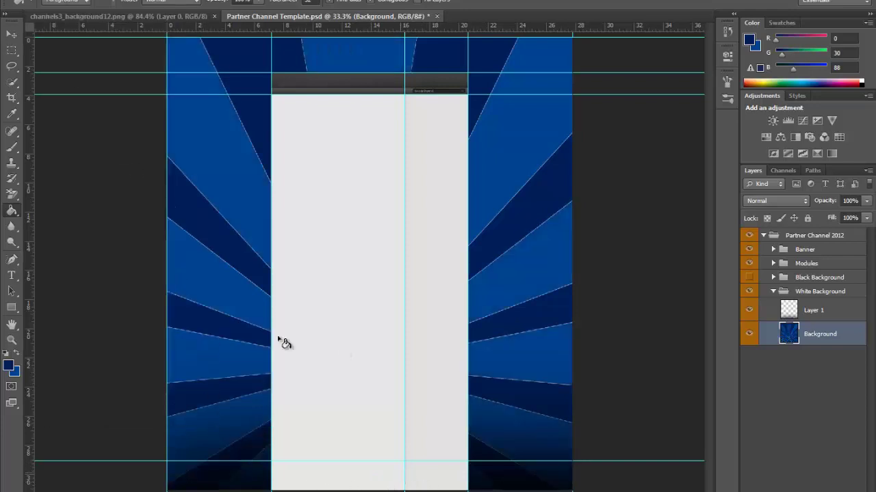
left_click(11, 50)
key("ctrl+Tab")
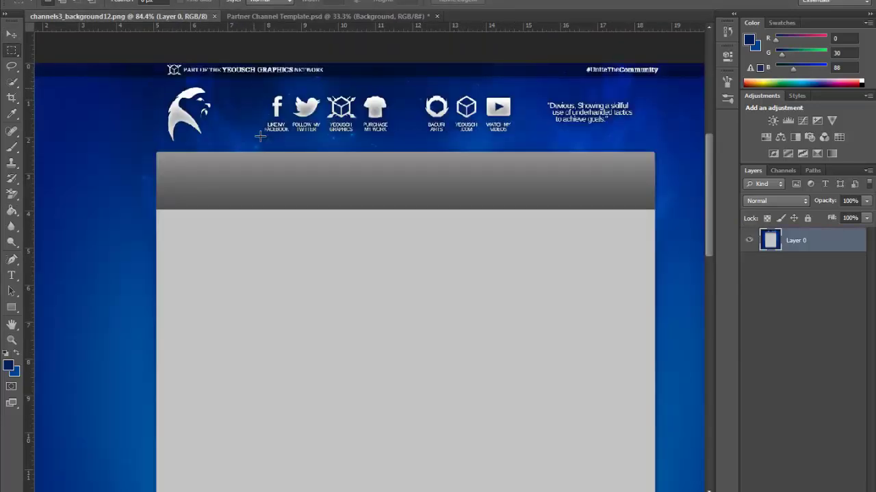
Copy the reference image's row of social icons into the template.
left_click_drag(254, 88, 518, 137)
left_click(251, 17)
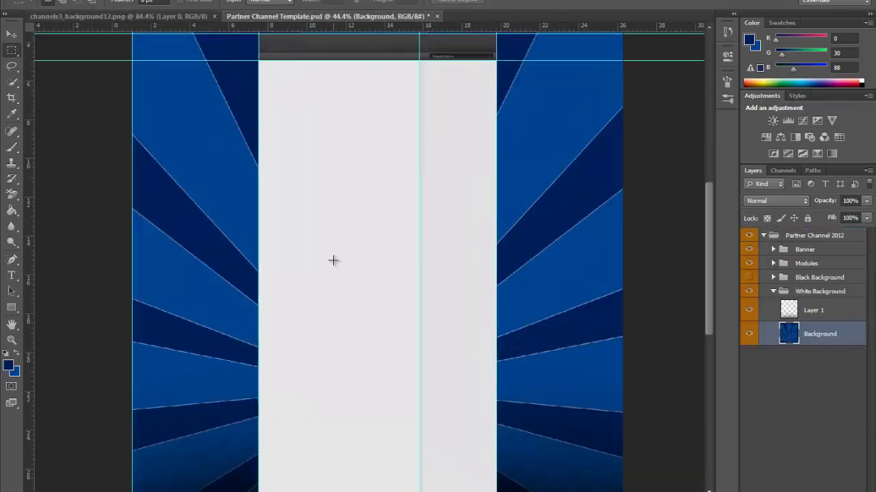
scroll(695, 218, "up", 3)
key("ctrl+v")
Move, scale and centre the pasted icon strip over the blue banner.
key("v")
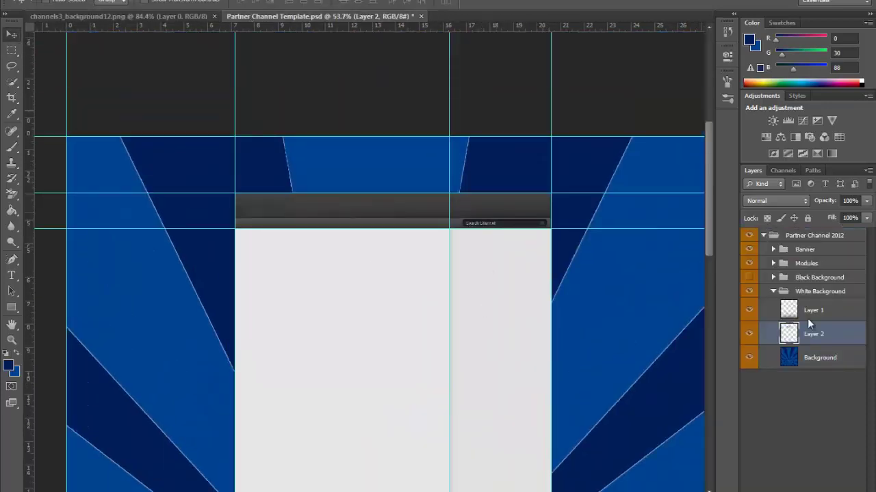
left_click_drag(426, 324, 459, 283)
key("ctrl+t")
left_click_drag(305, 146, 275, 145)
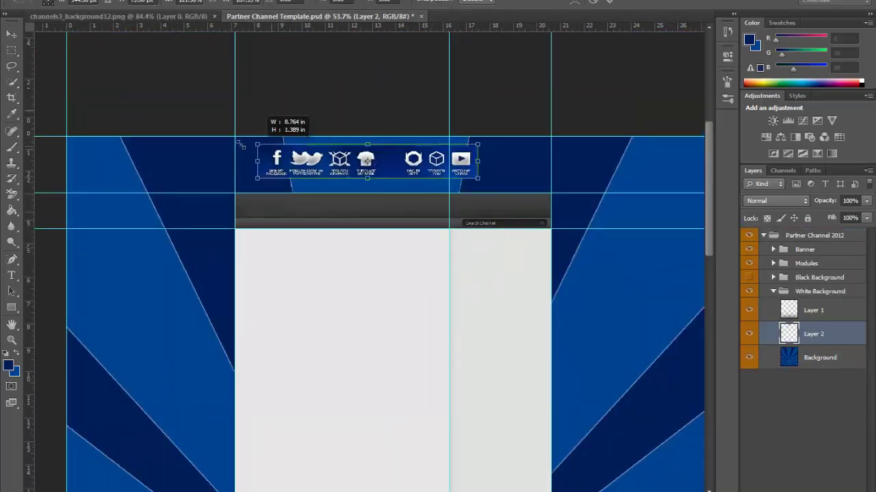
left_click_drag(377, 162, 333, 158)
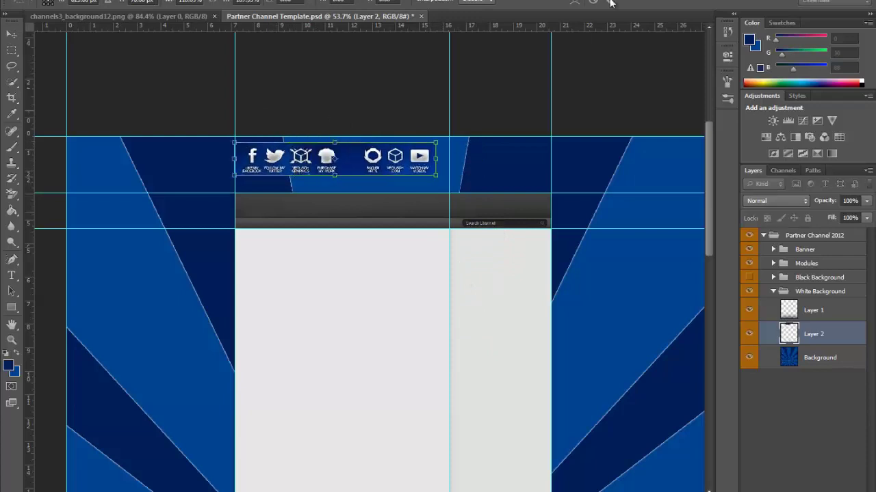
left_click_drag(386, 164, 451, 168)
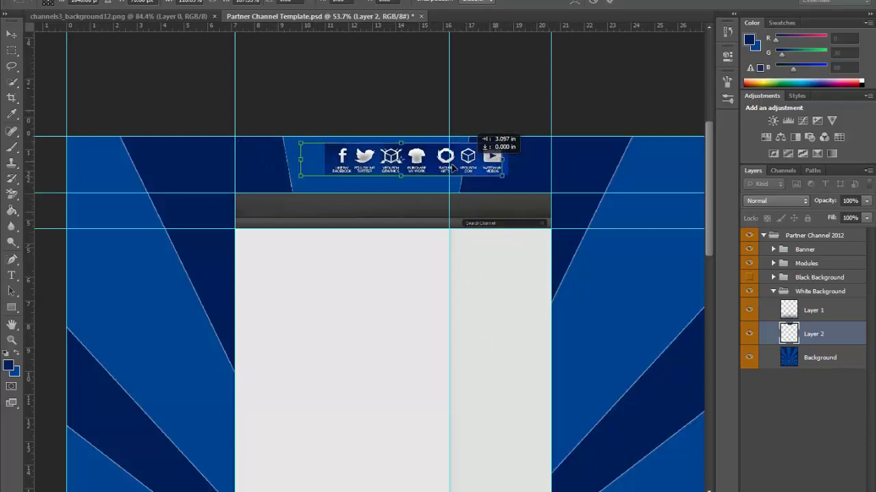
key("Return")
scroll(424, 303, "up", 3)
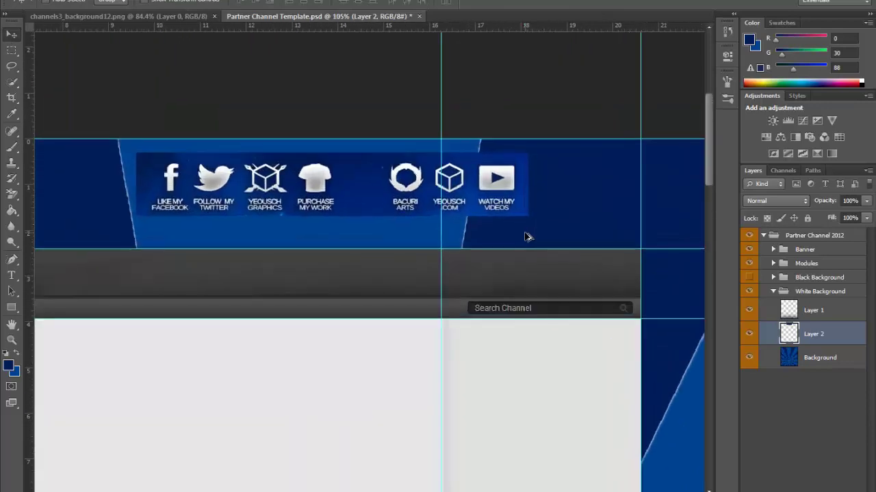
scroll(527, 237, "up", 1)
key("e")
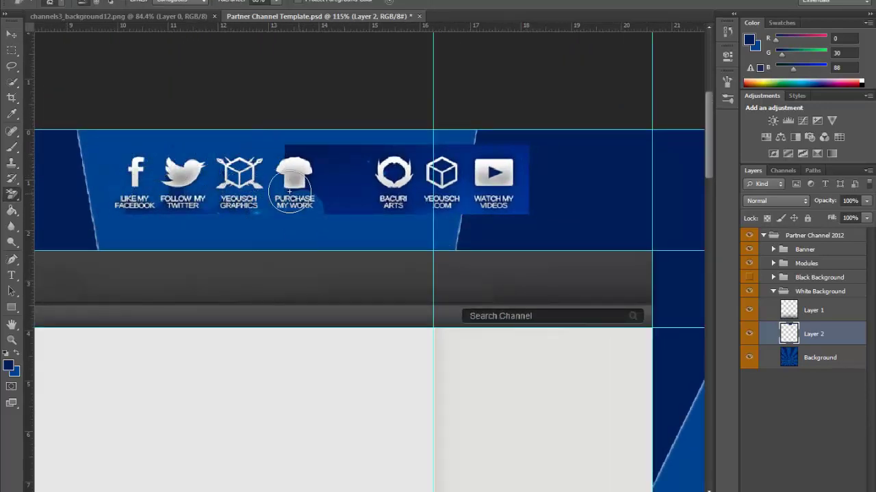
Erase the dark box behind the shirt and BACURI ARTS icons and label with the Background Eraser.
mouse_move(294, 190)
left_mouse_down()
mouse_move(336, 205)
mouse_move(321, 152)
left_mouse_up()
left_click_drag(386, 149, 436, 175)
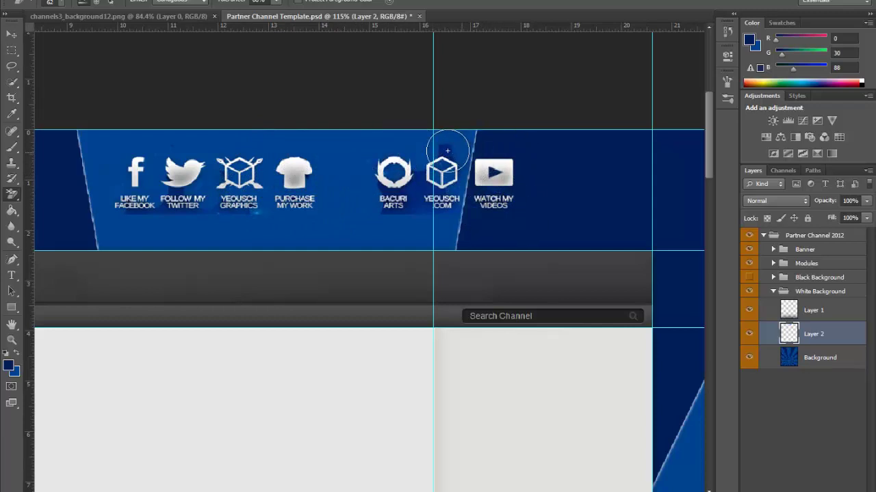
left_click_drag(416, 196, 443, 196)
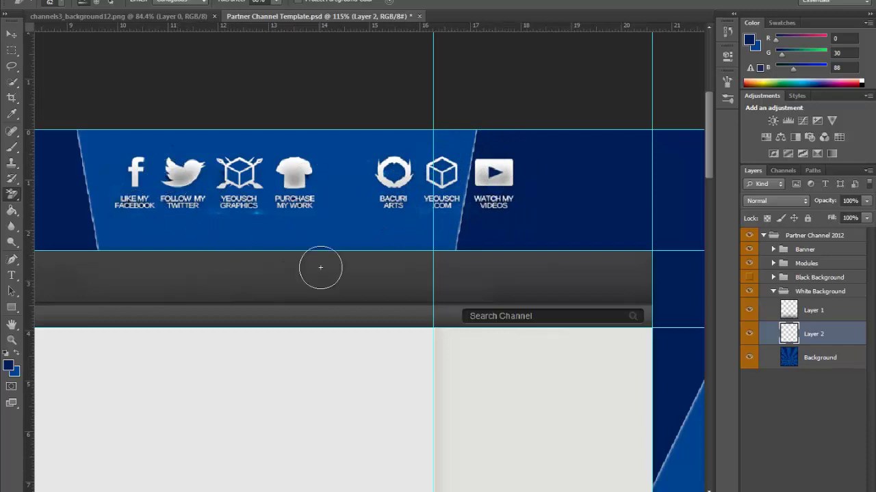
scroll(321, 267, "up", 5)
Clean up the remaining icon backing with the plain Eraser at sizes 12 and 22.
key("shift+e")
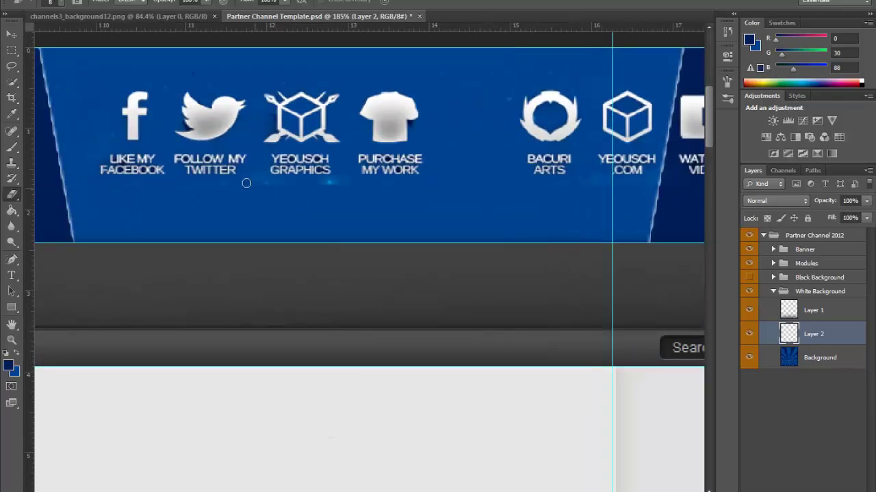
left_click(61, 3)
left_click_drag(106, 24, 117, 25)
left_click(280, 184)
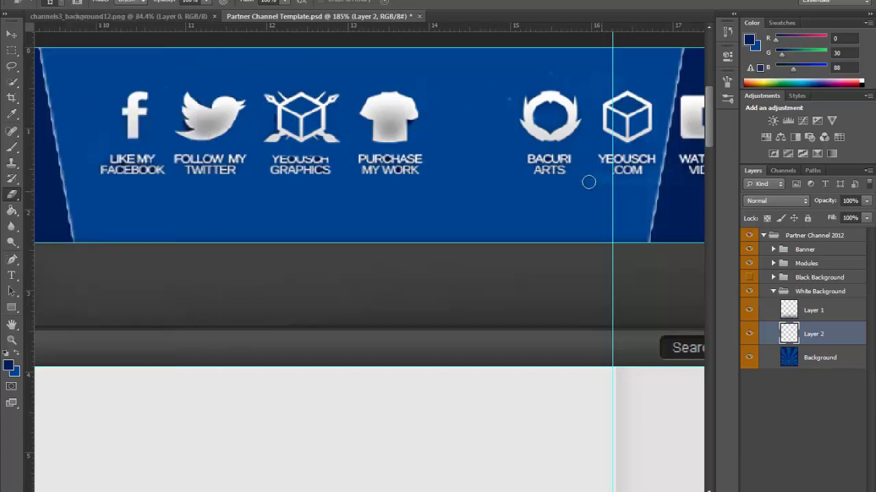
scroll(481, 162, "right", 5)
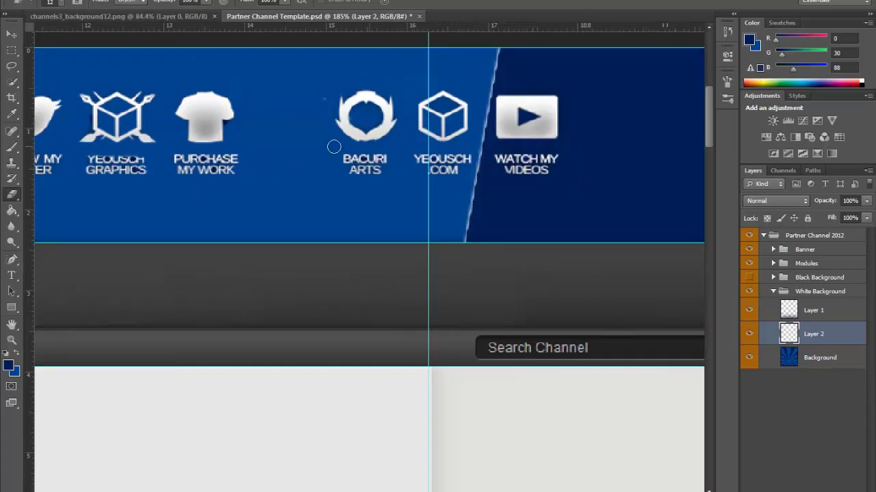
left_click(59, 2)
left_click_drag(109, 24, 130, 24)
key("Return")
Reselect the Background Eraser and return to the channels3_background12.png reference.
scroll(252, 87, "left", 8)
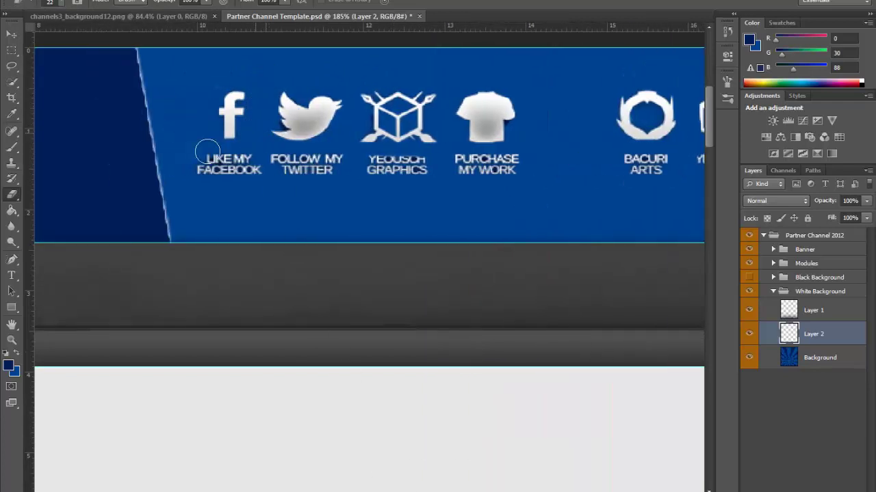
scroll(379, 221, "up", 1)
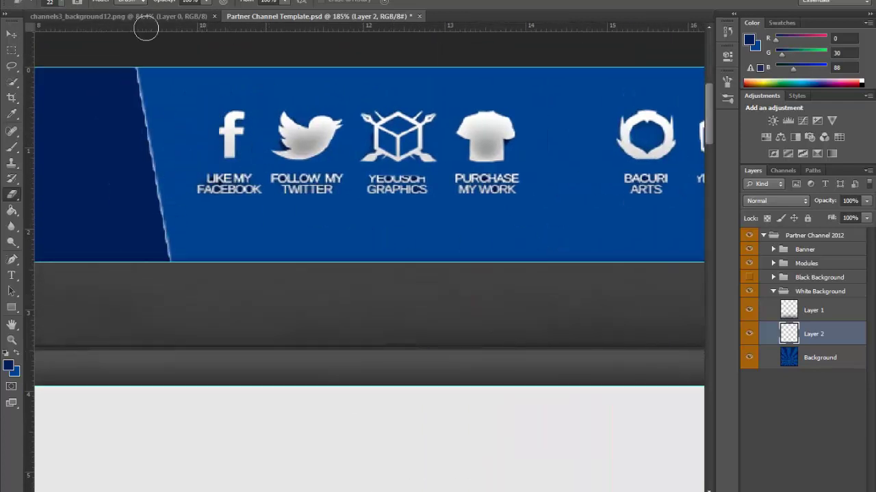
right_click(12, 194)
left_click(69, 201)
left_click(77, 15)
Paste the network tagline and #UniteTheCommunity strip and fit it along the banner's top edge.
key("m")
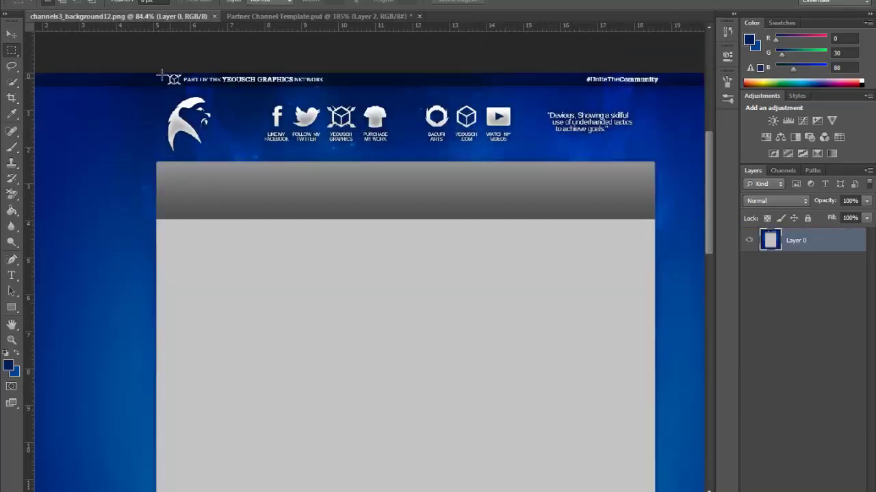
left_click(319, 15)
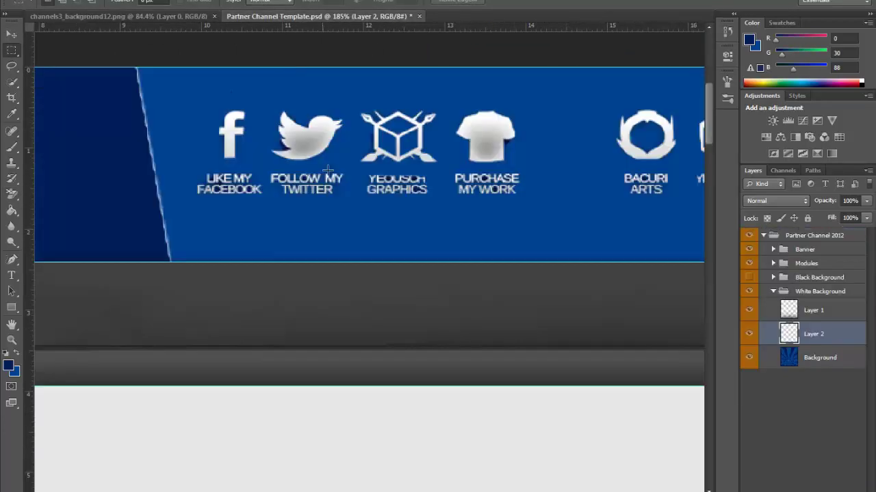
key("v")
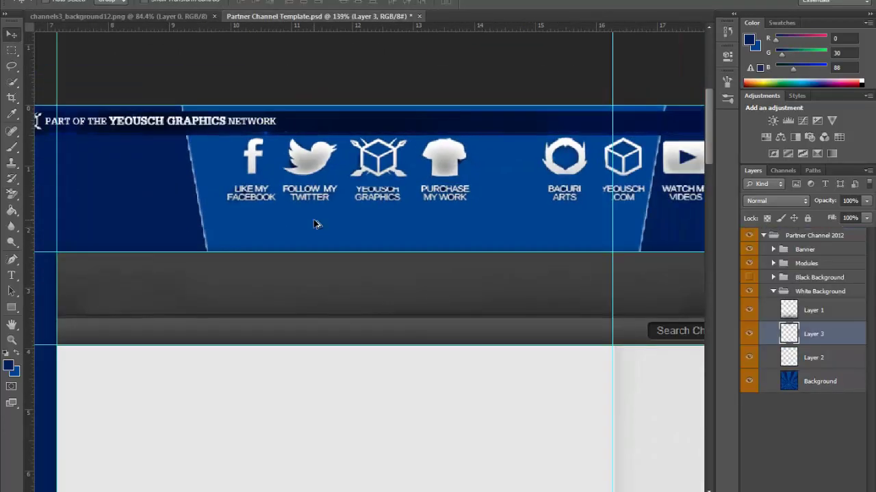
scroll(266, 156, "down", 3)
left_click_drag(265, 156, 308, 152)
scroll(427, 458, "right", 3)
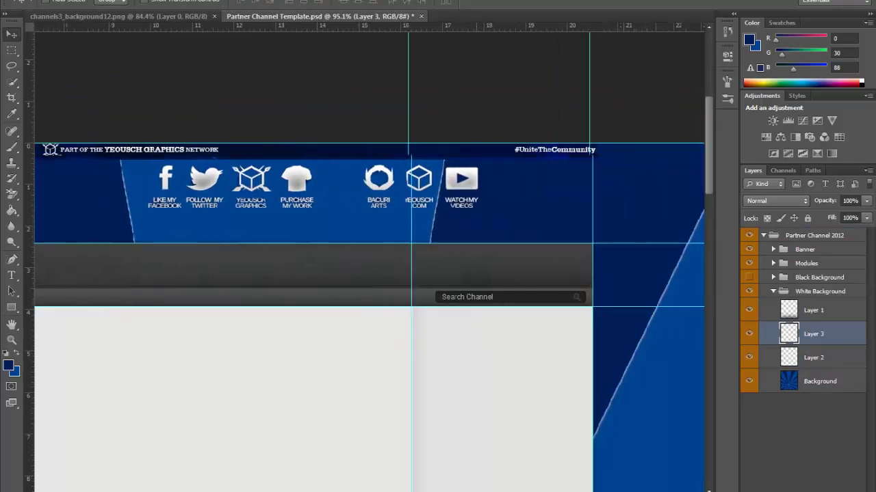
key("ctrl+t")
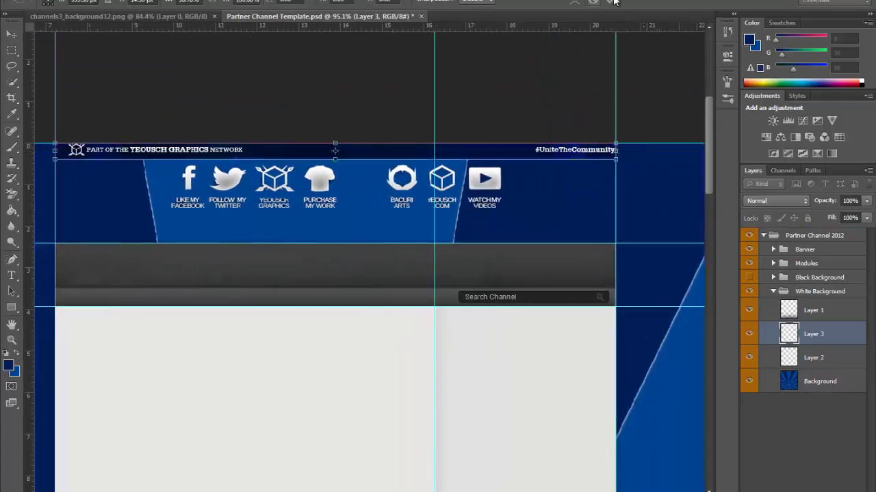
left_click(611, 2)
left_click(12, 193)
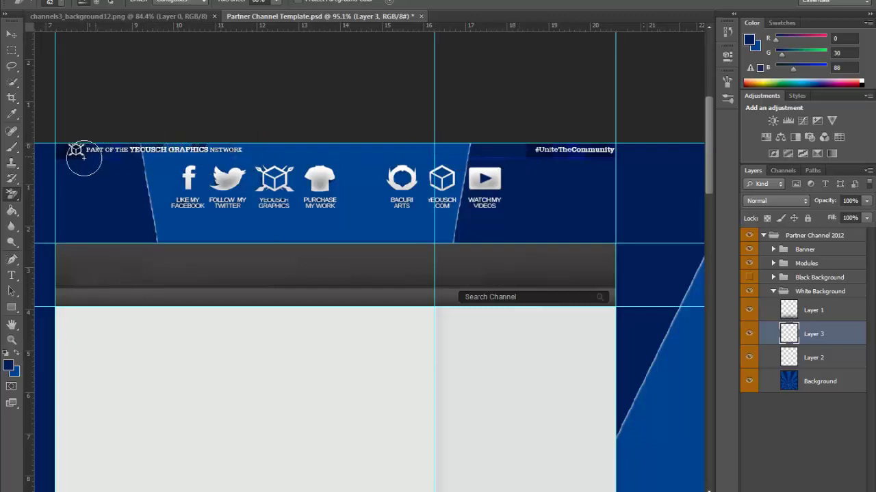
scroll(95, 211, "up", 3)
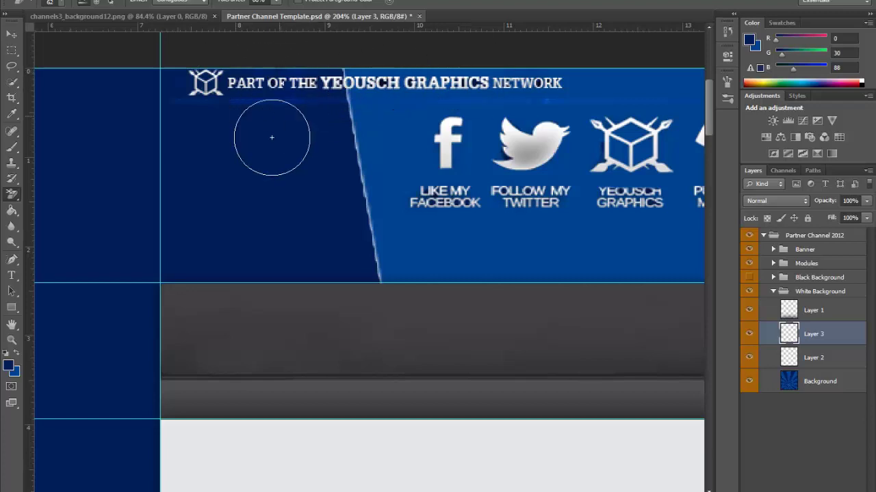
scroll(465, 96, "up", 2)
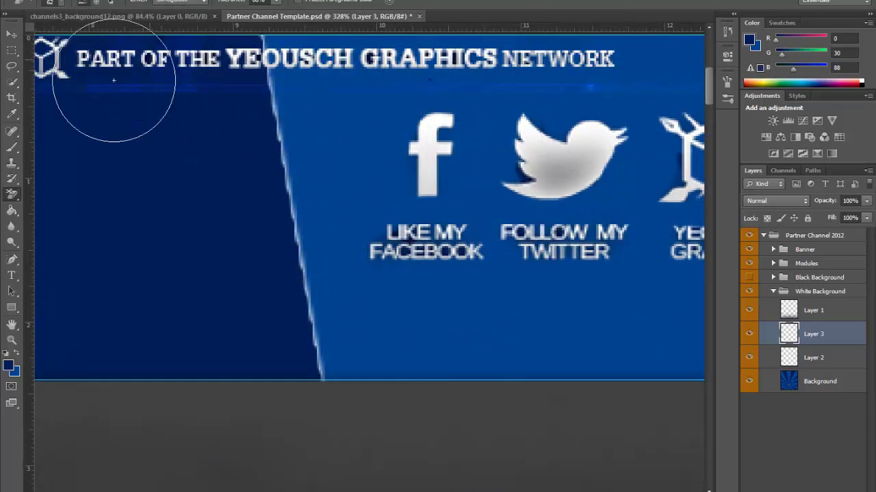
right_click(11, 193)
left_click(55, 194)
scroll(268, 119, "left", 3)
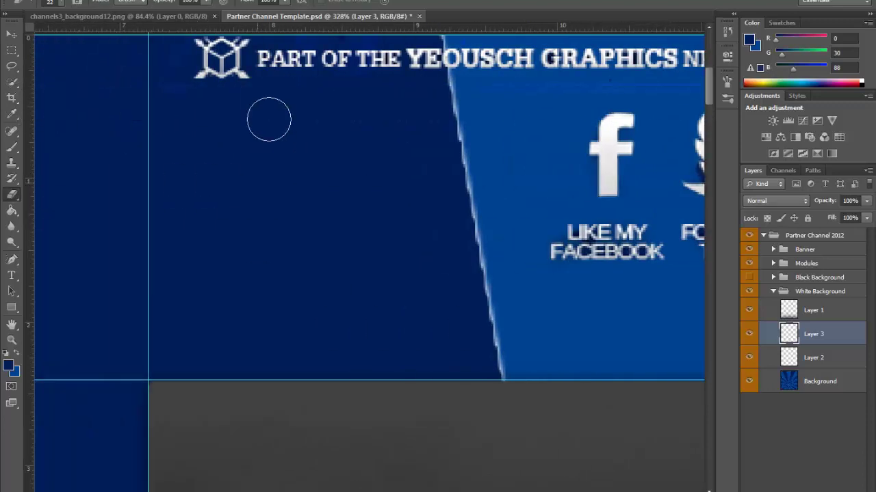
scroll(348, 197, "up", 1)
scroll(397, 485, "right", 5)
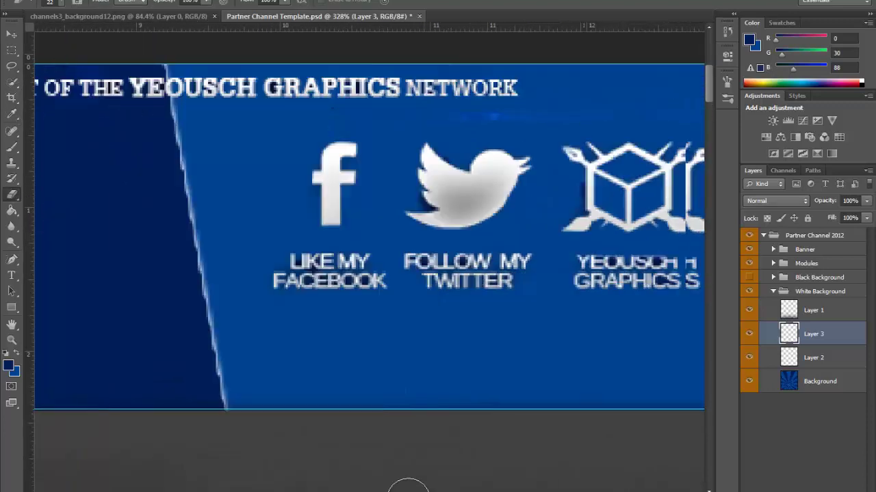
scroll(590, 77, "right", 3)
scroll(364, 109, "right", 2)
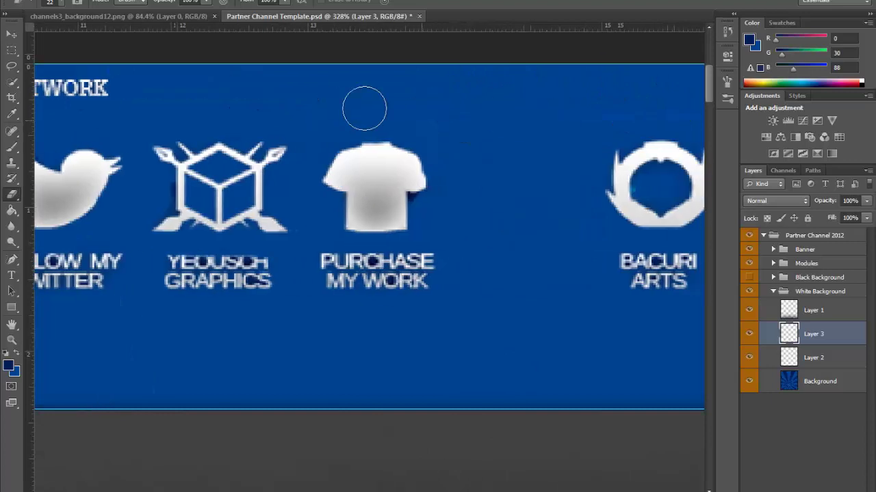
scroll(531, 259, "right", 8)
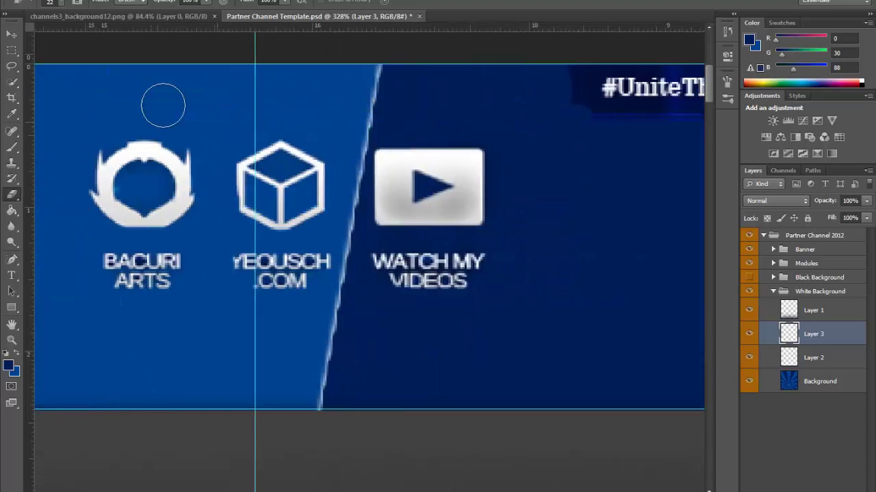
scroll(221, 158, "right", 6)
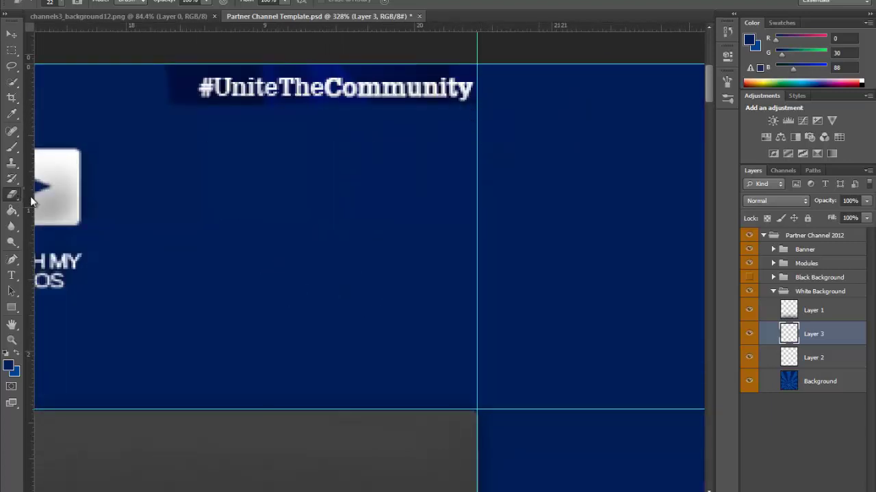
right_click(11, 194)
left_click(62, 208)
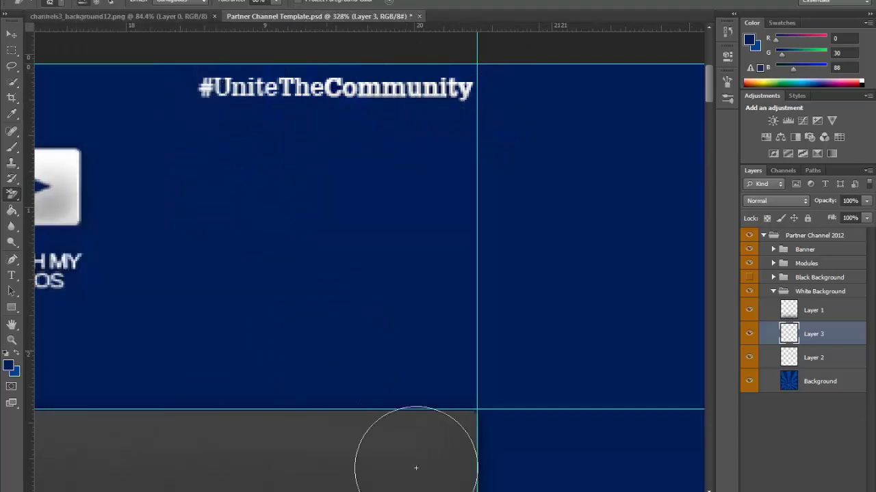
scroll(415, 467, "left", 15)
scroll(354, 475, "left", 5)
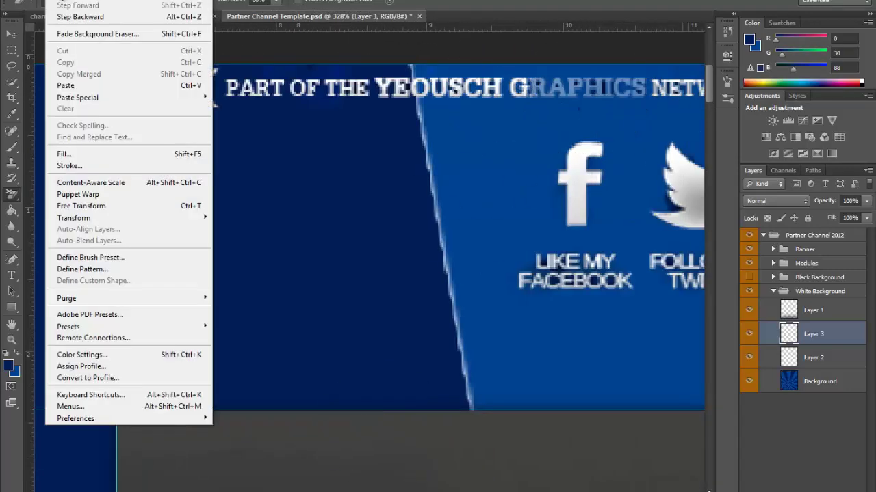
scroll(464, 219, "down", 2)
scroll(464, 219, "down", 1)
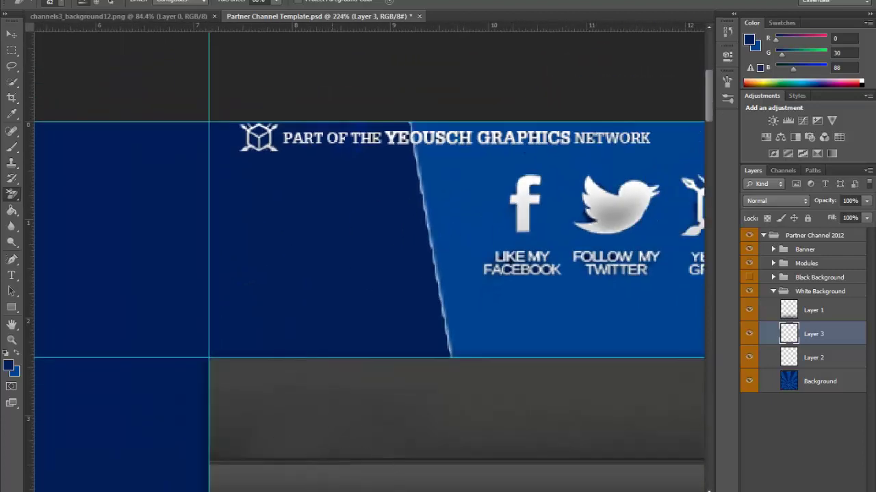
scroll(342, 205, "left", 5)
Drag the white animal-head logo from the reference into the template.
left_click(118, 16)
key("m")
mouse_move(225, 96)
left_mouse_down()
mouse_move(266, 243)
mouse_move(277, 243)
left_mouse_up()
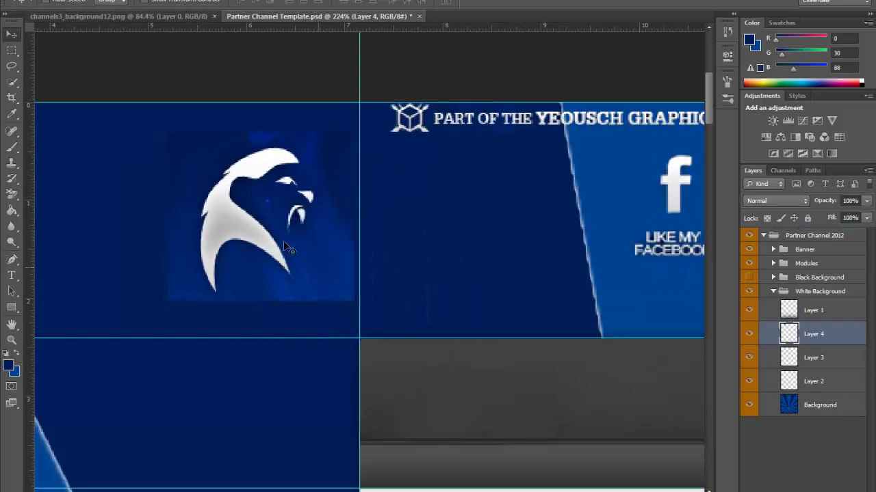
Erase the logo's lighter blue backdrop, then set a 5 px plain eraser.
key("e")
mouse_move(329, 172)
left_mouse_down()
mouse_move(332, 289)
mouse_move(259, 285)
left_mouse_up()
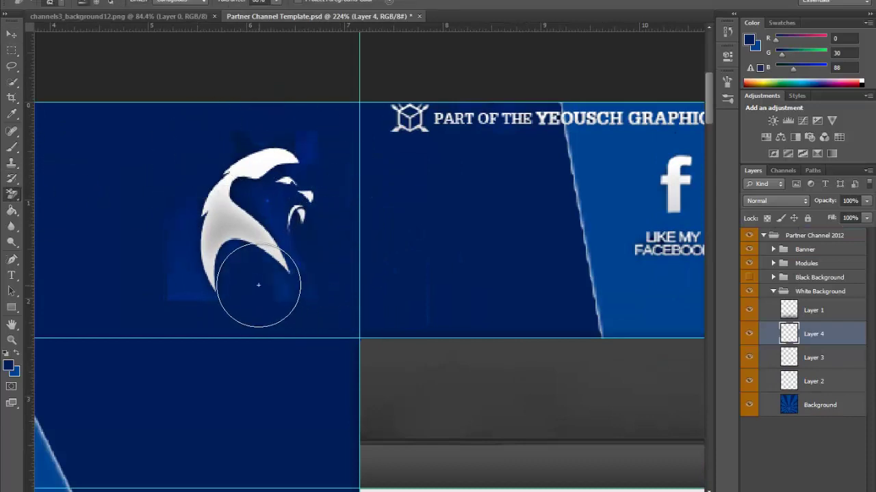
left_click_drag(182, 284, 277, 215)
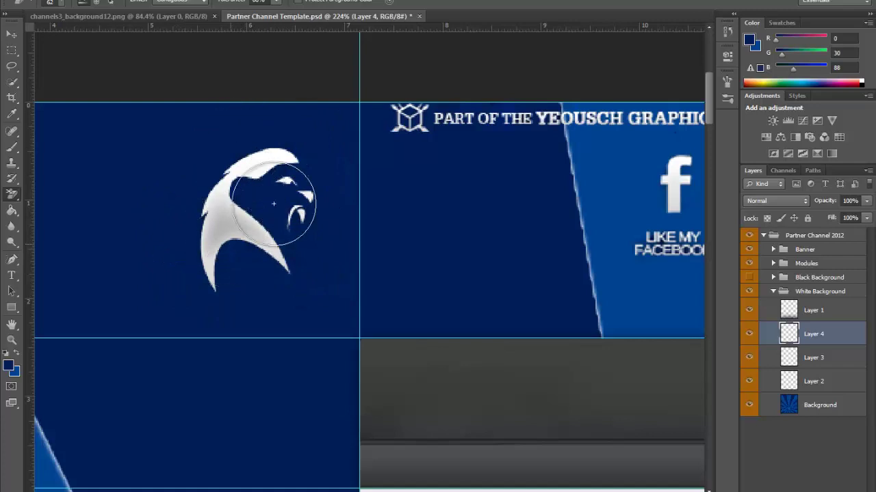
right_click(14, 198)
left_click(68, 189)
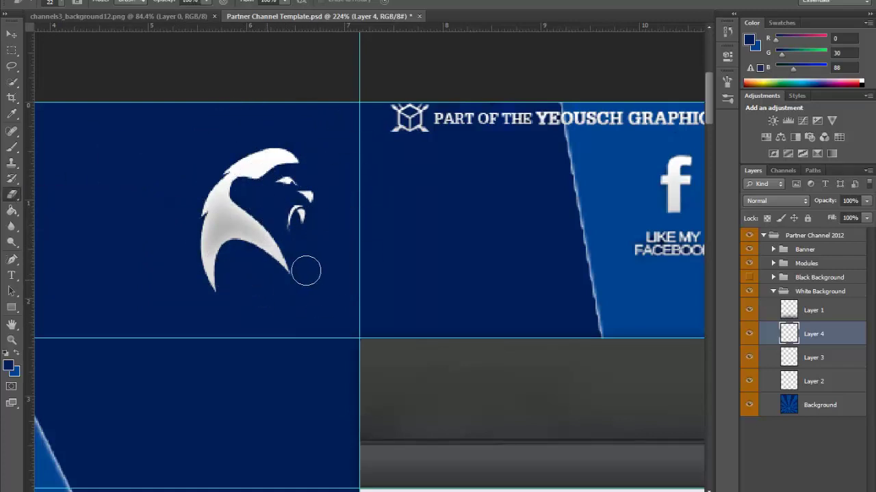
left_click(50, 3)
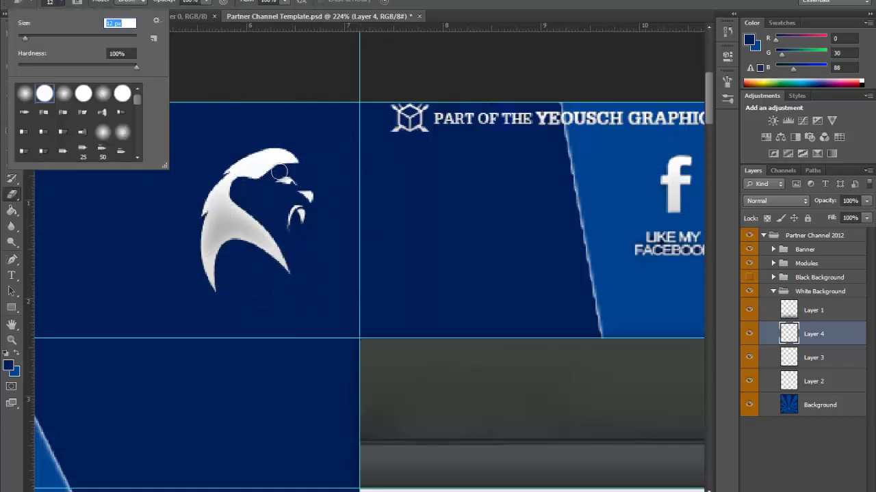
type("5")
key("Return")
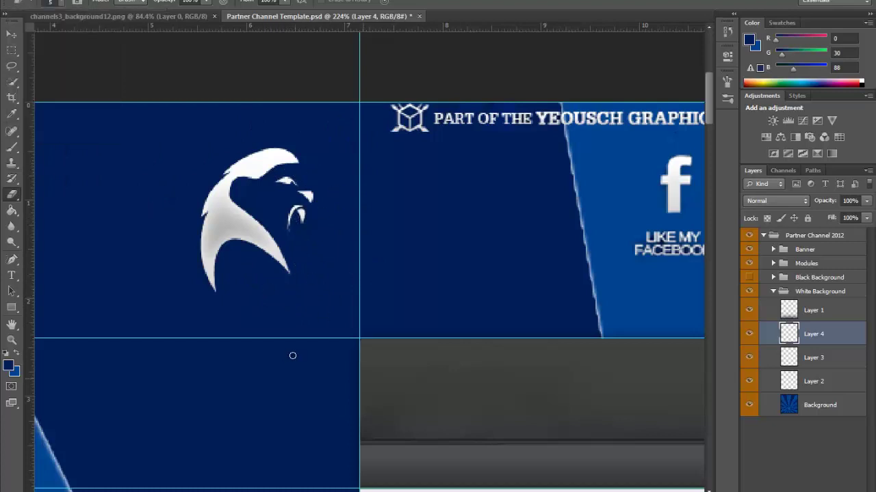
scroll(292, 356, "right", 10)
scroll(572, 483, "right", 10)
scroll(573, 483, "right", 5)
Copy the Devious quote from the reference and paste it enlarged into the template.
key("ctrl+Tab")
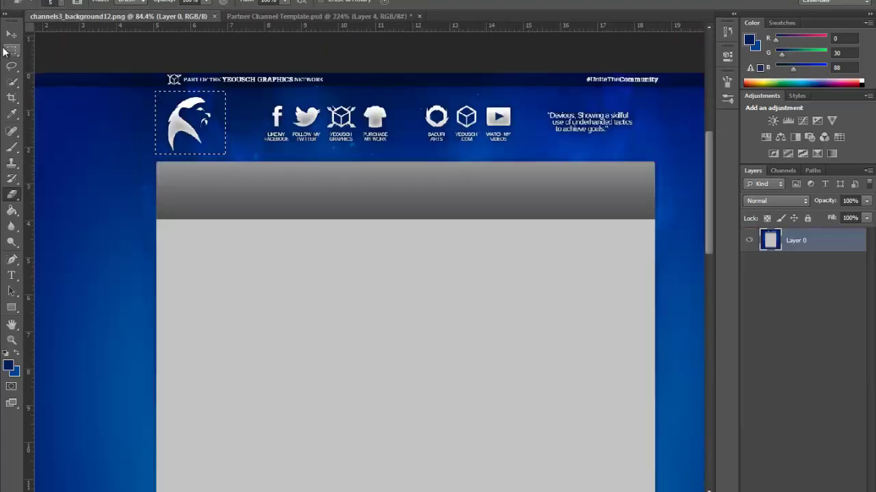
left_click(11, 50)
left_click_drag(538, 102, 646, 142)
key("ctrl+c")
key("ctrl+Tab")
key("ctrl+v")
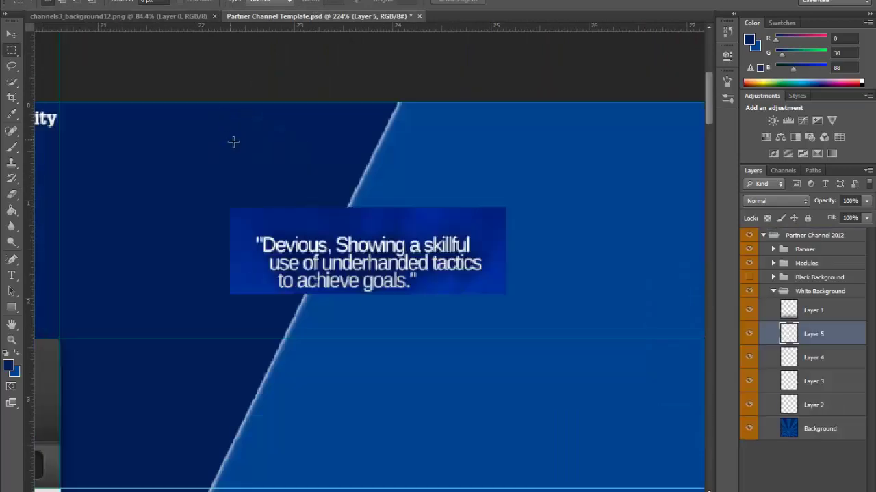
key("ctrl+t")
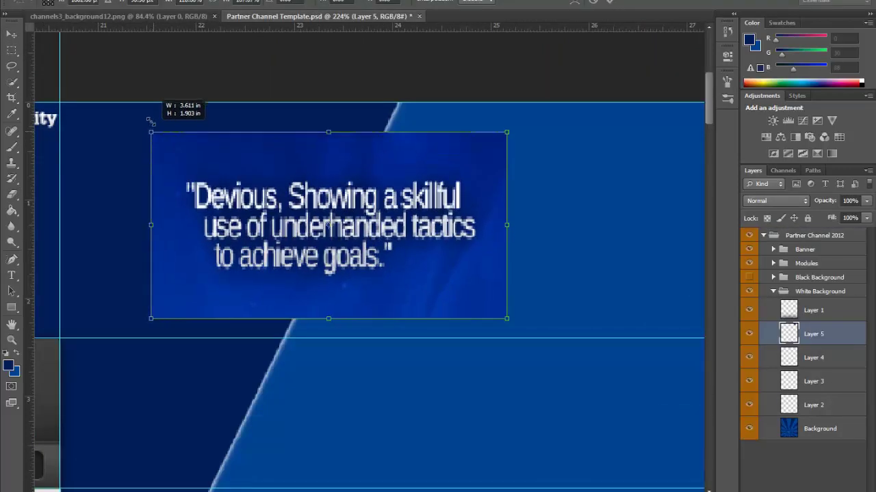
left_click_drag(228, 209, 148, 108)
key("Return")
Erase the quote's blue backdrop around 'achieve goals' and the stripe, using a size-23 eraser.
left_click(11, 193)
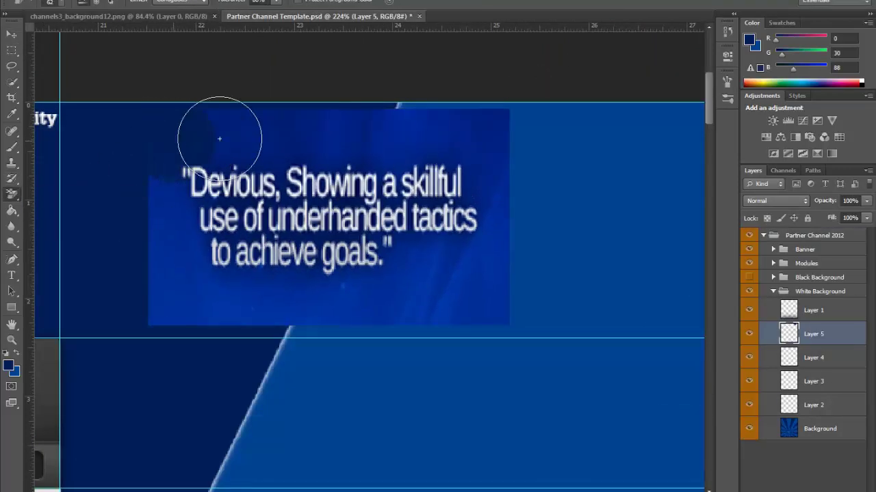
mouse_move(219, 137)
left_mouse_down()
mouse_move(495, 140)
mouse_move(442, 268)
mouse_move(344, 290)
mouse_move(178, 276)
mouse_move(182, 332)
mouse_move(504, 312)
mouse_move(504, 221)
mouse_move(284, 199)
left_mouse_up()
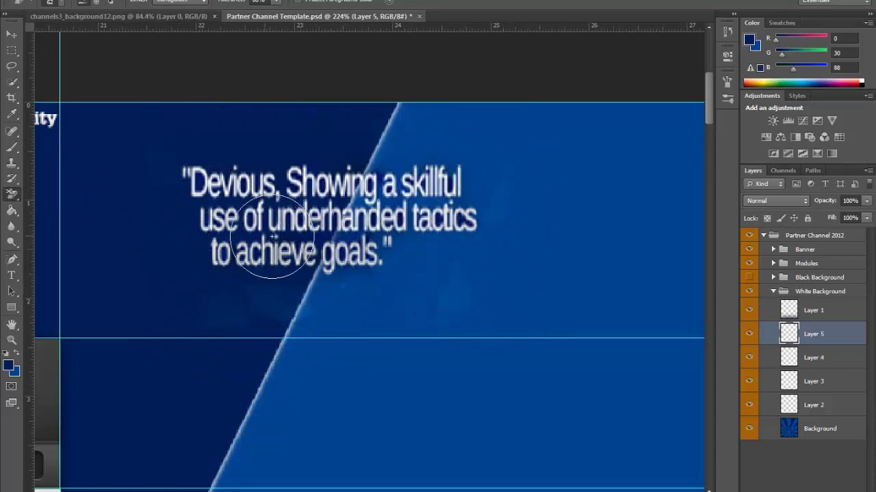
left_click_drag(272, 237, 368, 237)
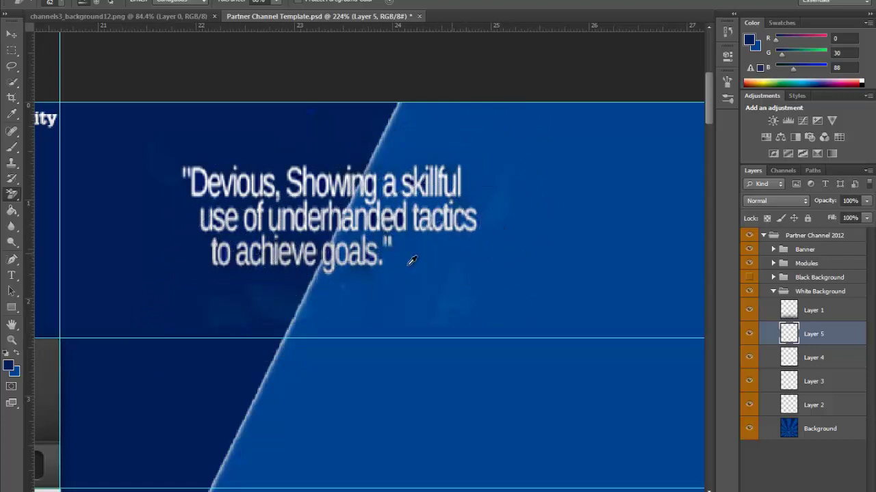
scroll(412, 261, "up", 3)
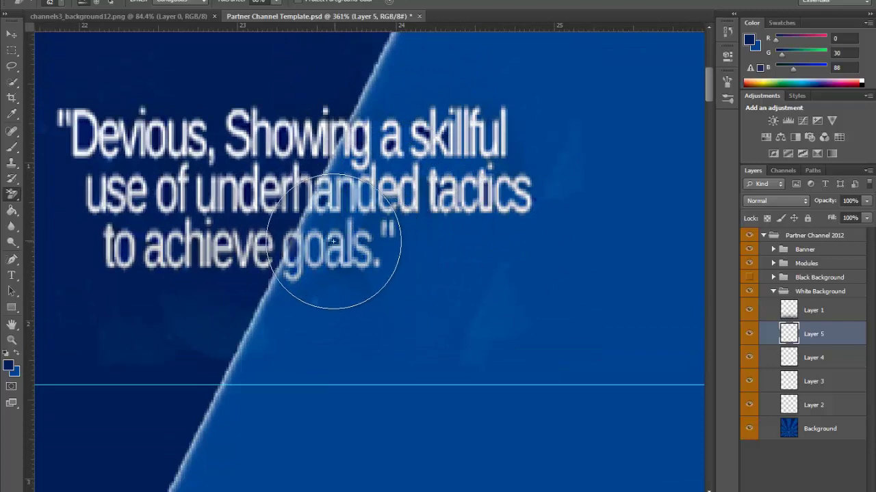
mouse_move(253, 254)
left_mouse_down()
mouse_move(234, 264)
mouse_move(156, 255)
left_mouse_up()
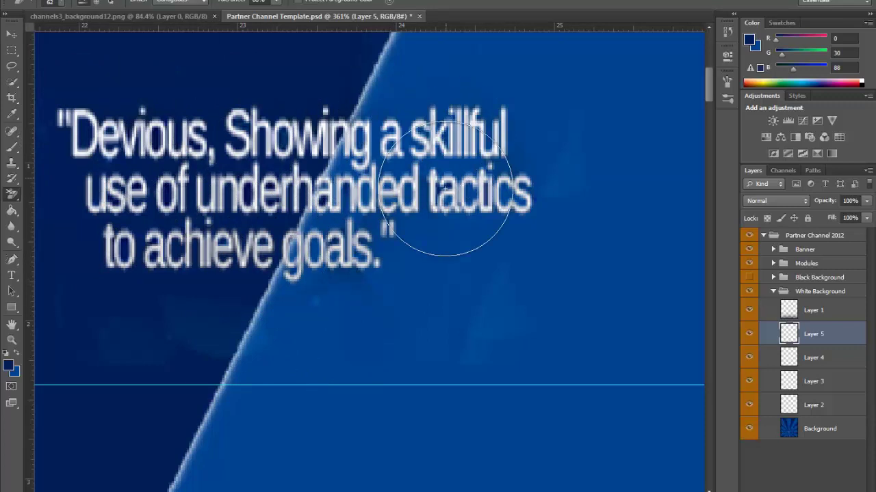
right_click(12, 194)
left_click(69, 193)
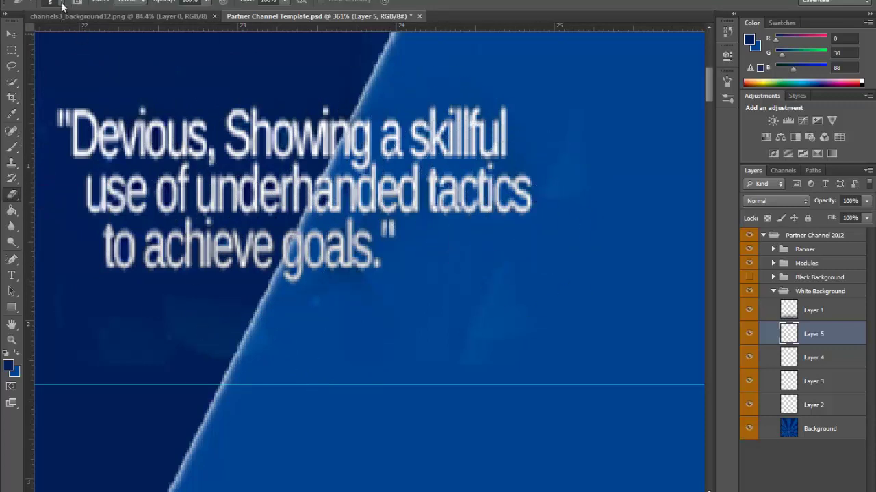
left_click(55, 2)
scroll(558, 113, "up", 2)
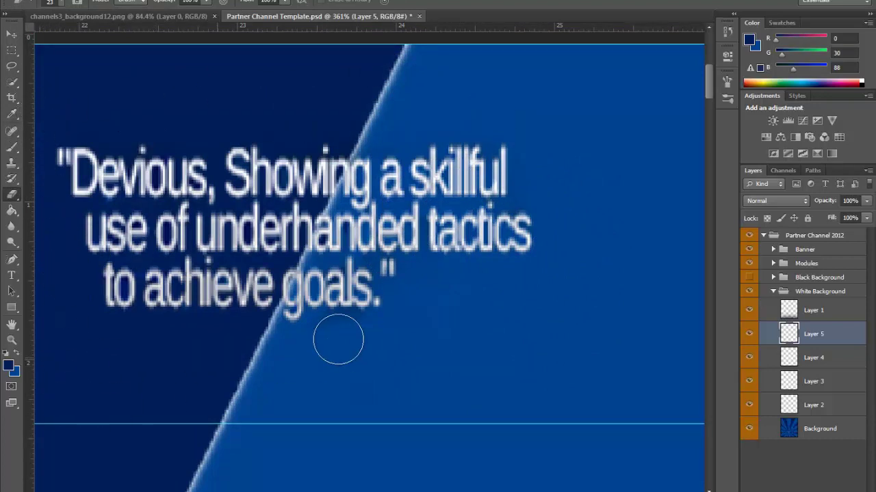
key("shift+e")
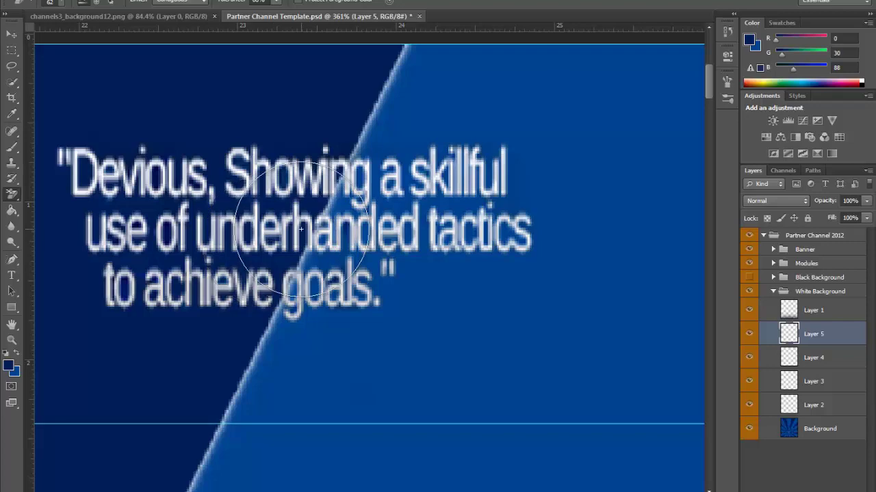
Scale the Layer 2 icon row down and raise it between the tagline and hashtag.
scroll(237, 284, "down", 2)
scroll(237, 284, "down", 2)
scroll(410, 410, "down", 5)
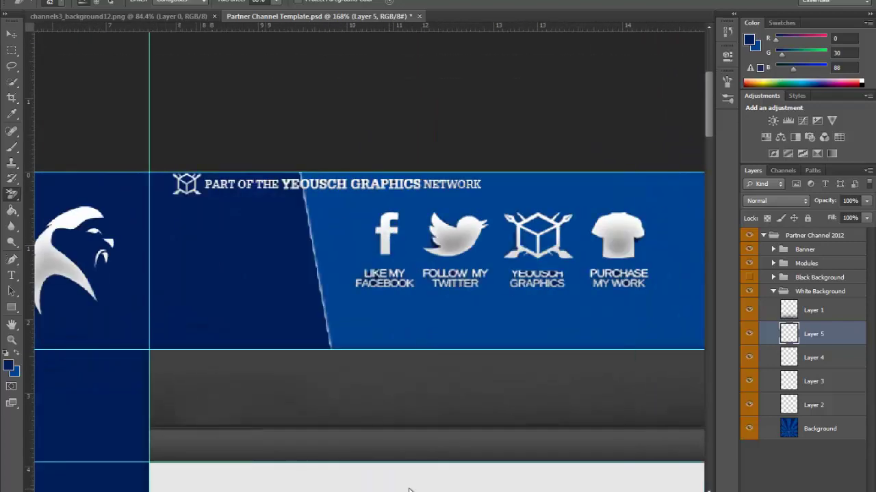
scroll(411, 411, "right", 3)
scroll(416, 303, "up", 3)
scroll(342, 268, "up", 2)
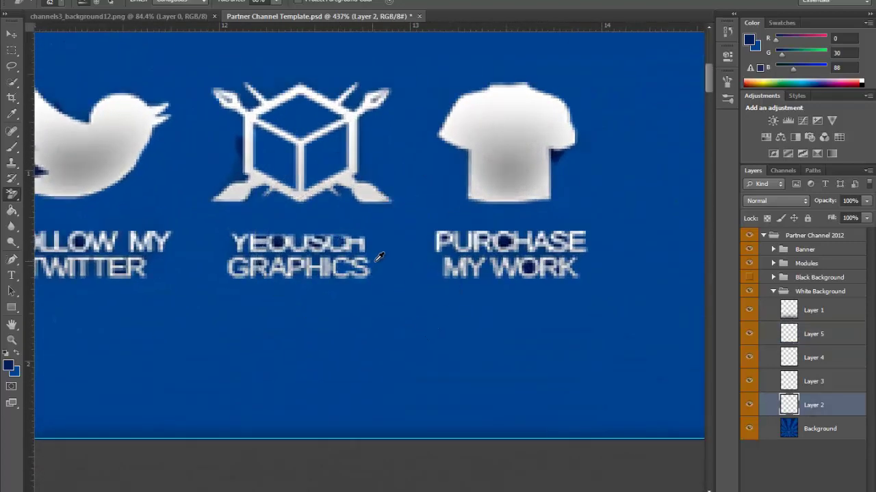
scroll(370, 257, "up", 2)
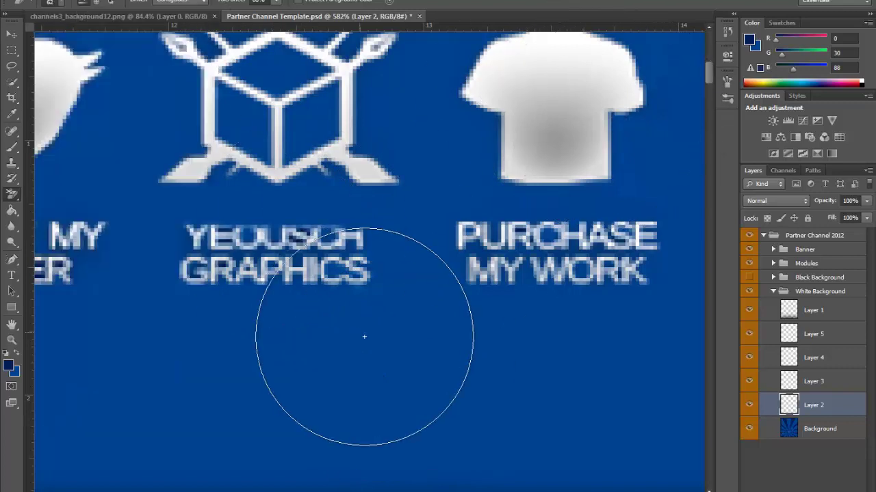
scroll(363, 335, "left", 5)
scroll(469, 146, "left", 3)
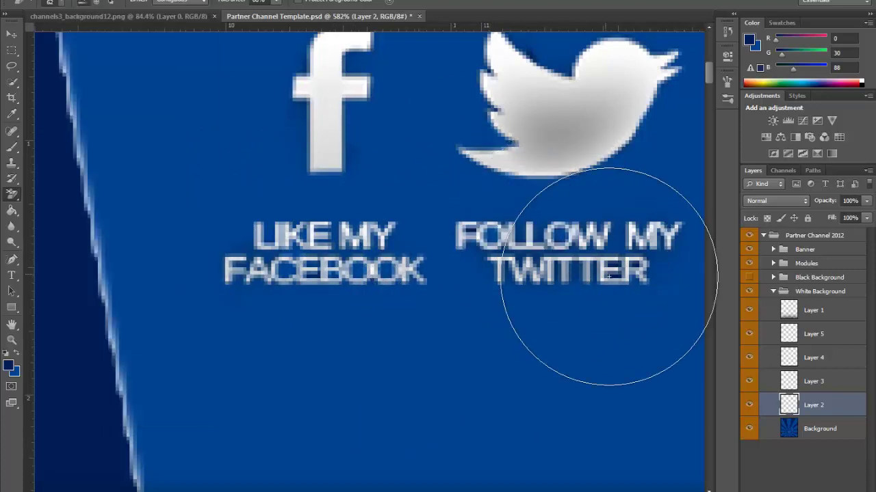
scroll(397, 289, "down", 1)
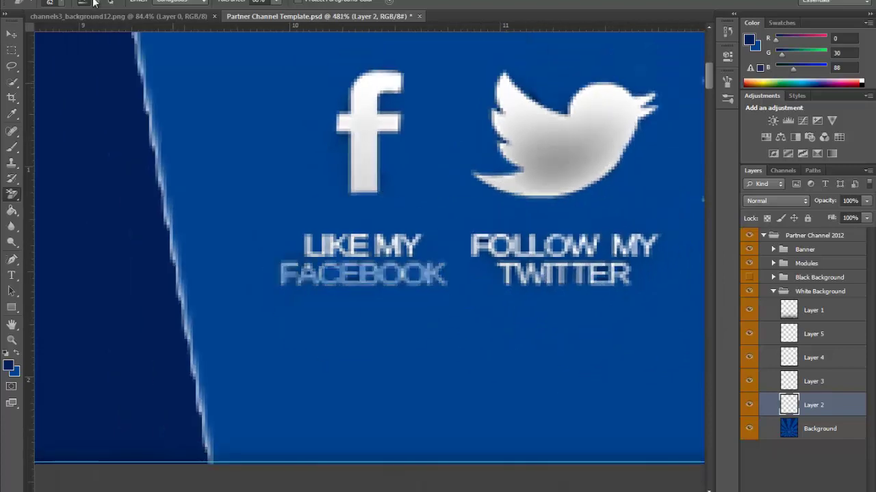
scroll(398, 230, "down", 1)
scroll(425, 84, "down", 1)
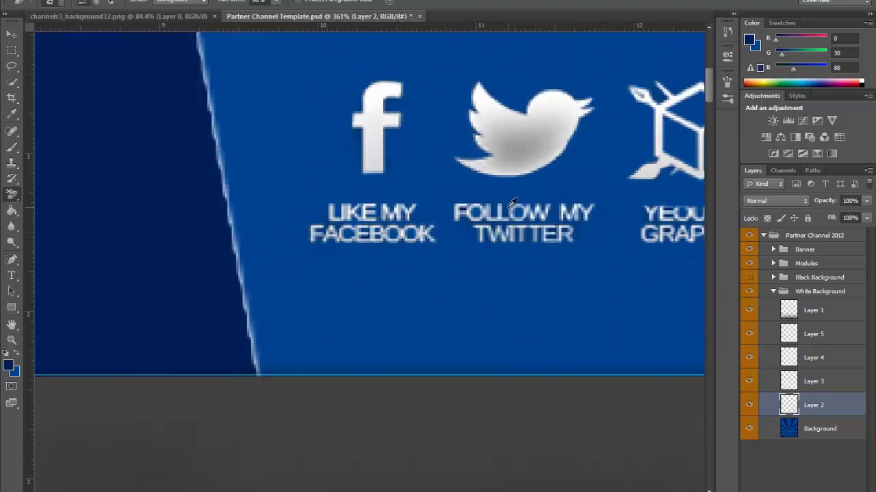
scroll(469, 358, "down", 2)
scroll(469, 358, "down", 1)
key("ctrl+t")
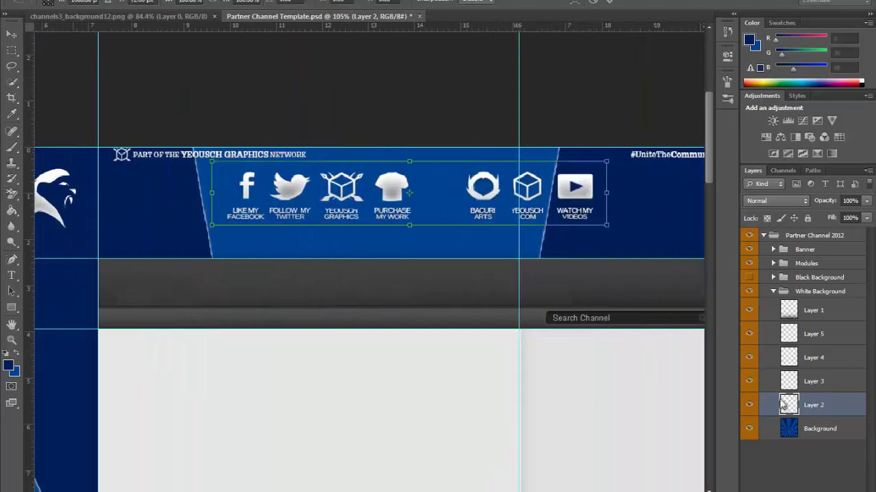
left_click_drag(424, 198, 479, 165)
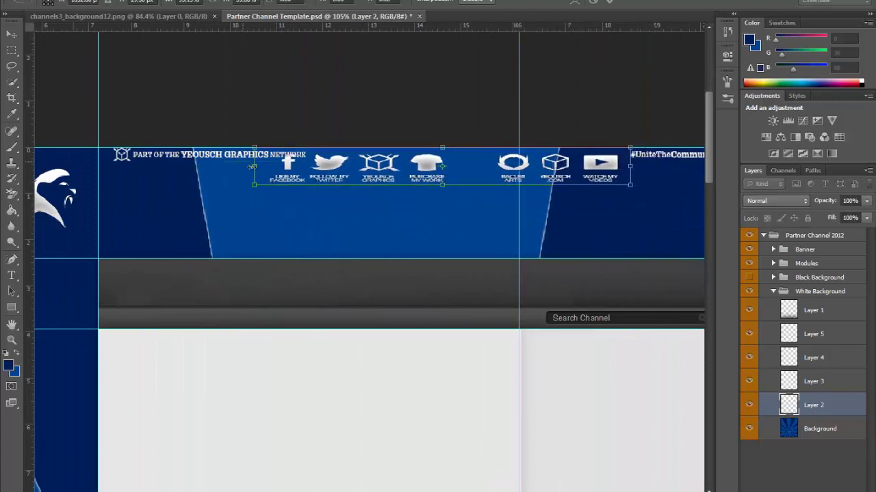
left_click_drag(254, 166, 303, 166)
key("Return")
Type a 100 pt 'Devious' title on the banner.
key("t")
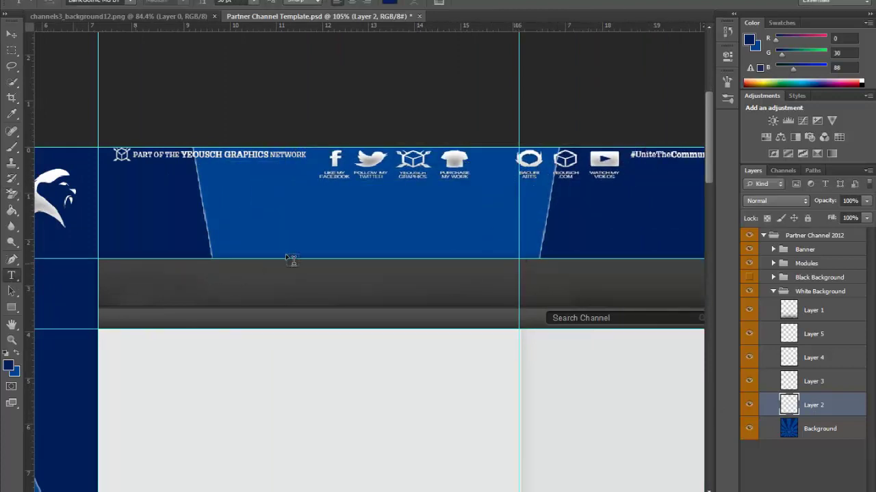
left_click(307, 226)
type("DE")
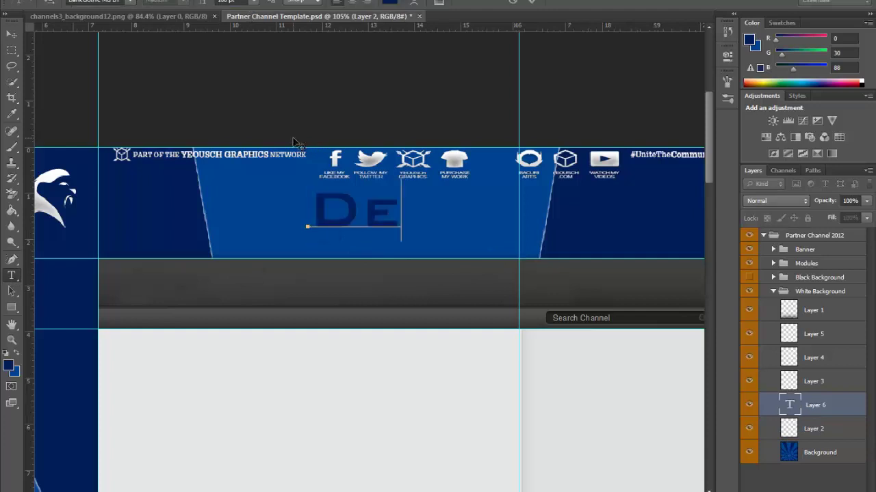
type("VIOY")
scroll(345, 258, "down", 1)
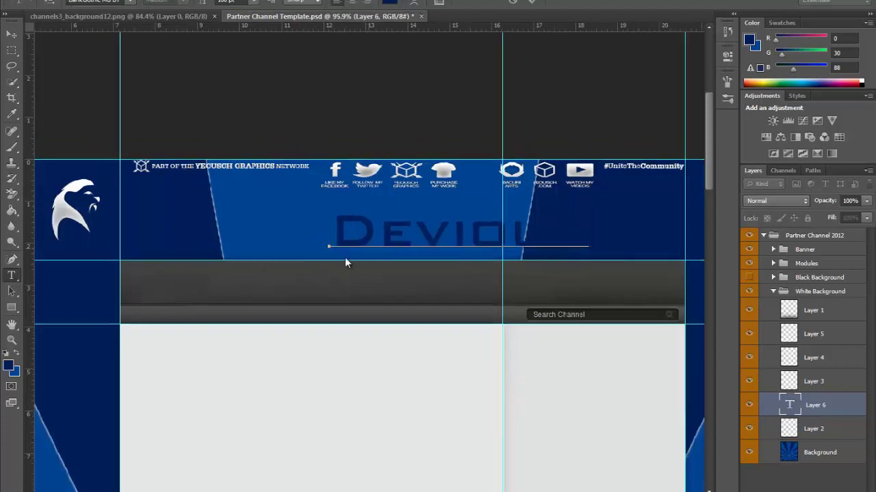
left_click(532, 2)
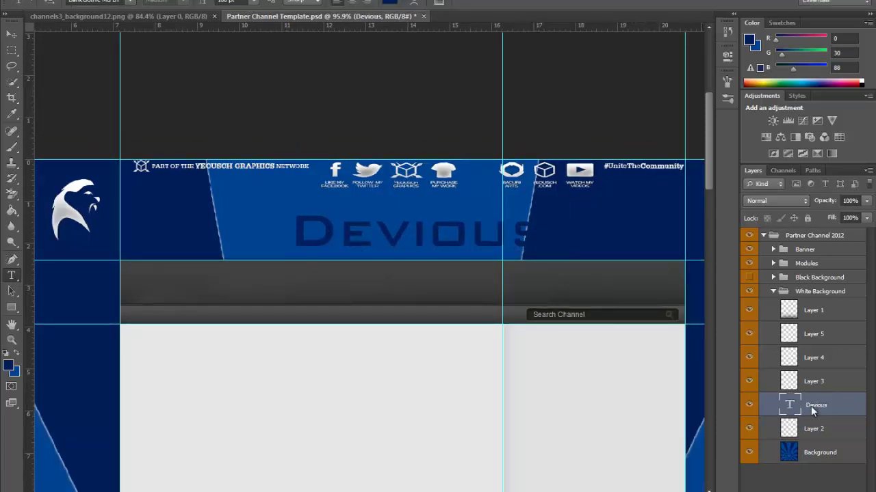
Give the Devious title Bevel & Emboss, a black 6 px stroke and a drop shadow.
right_click(811, 406)
left_click(738, 72)
left_click(497, 40)
left_click(511, 80)
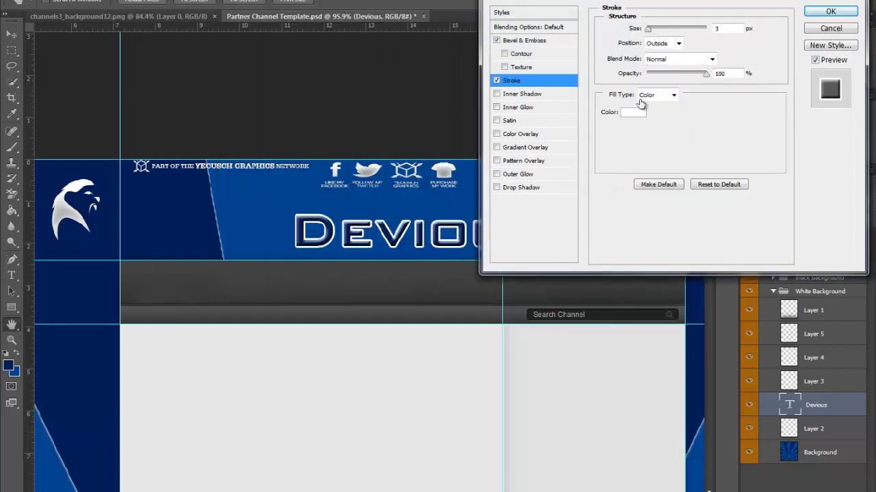
left_click(633, 112)
left_click(176, 469)
left_click(497, 188)
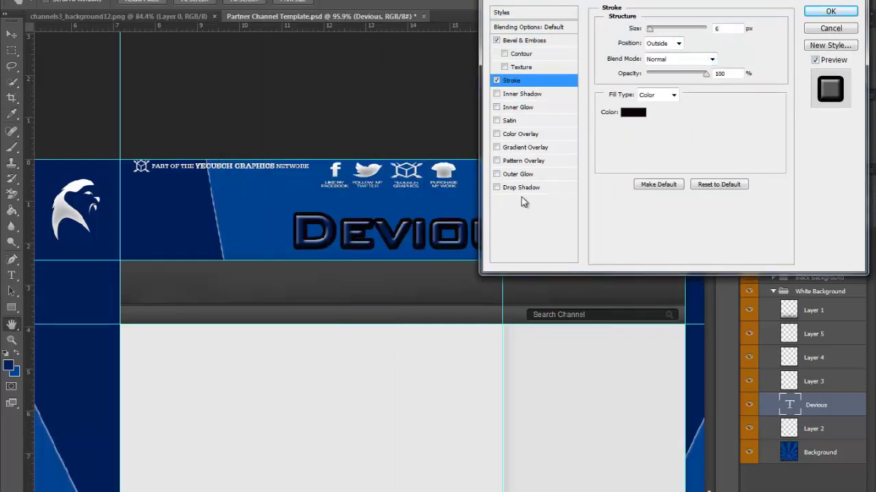
left_click(521, 187)
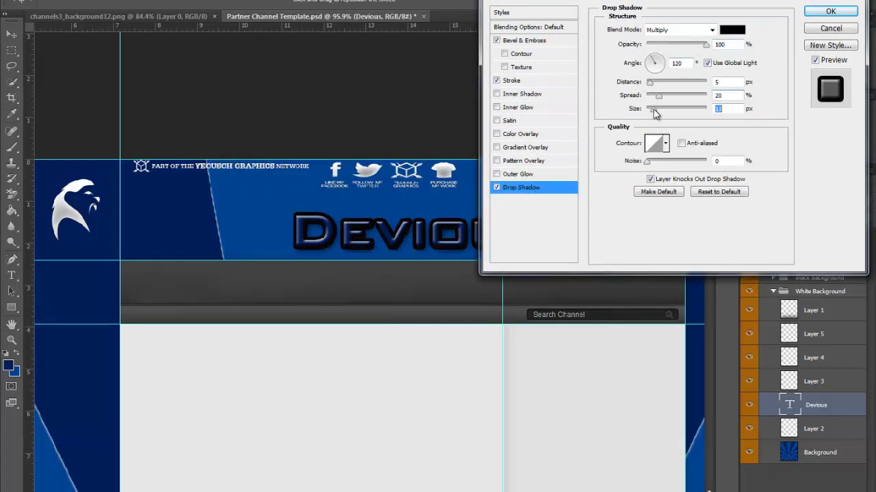
left_click(652, 83)
left_click(827, 13)
scroll(582, 303, "down", 2)
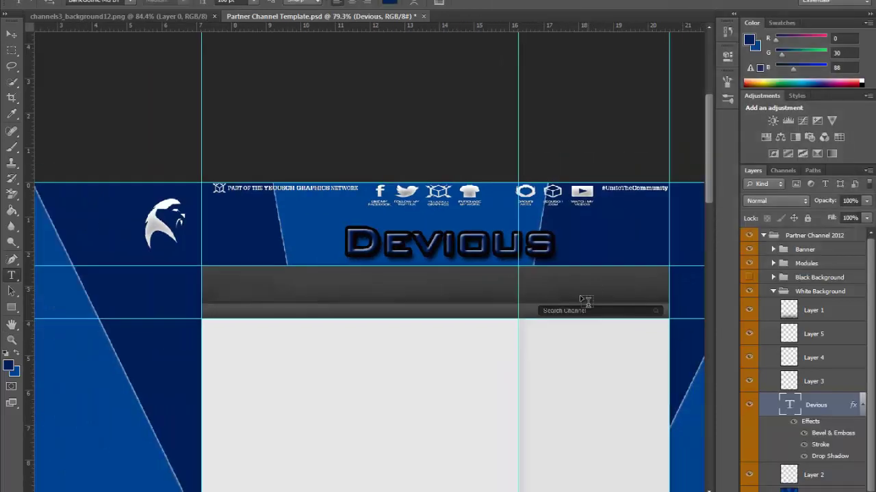
scroll(582, 303, "down", 5)
Start the Devious text on the left strip and reorder its layer in the stack.
left_click(312, 286)
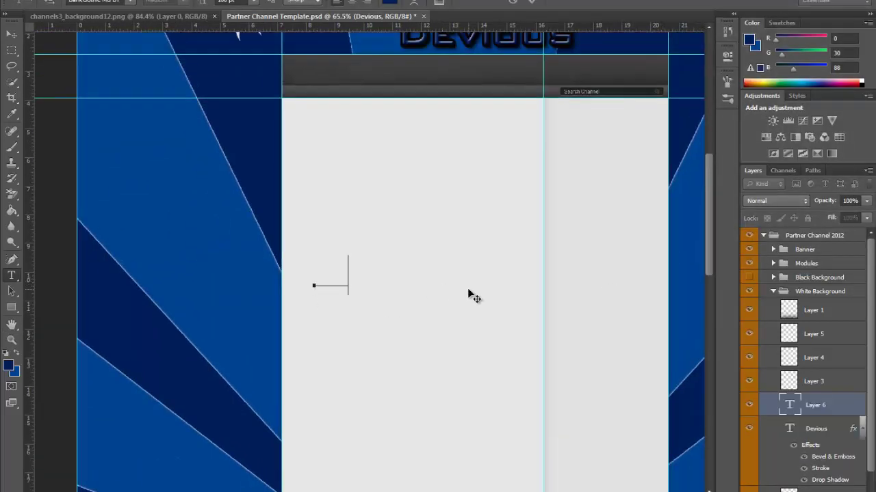
type("D")
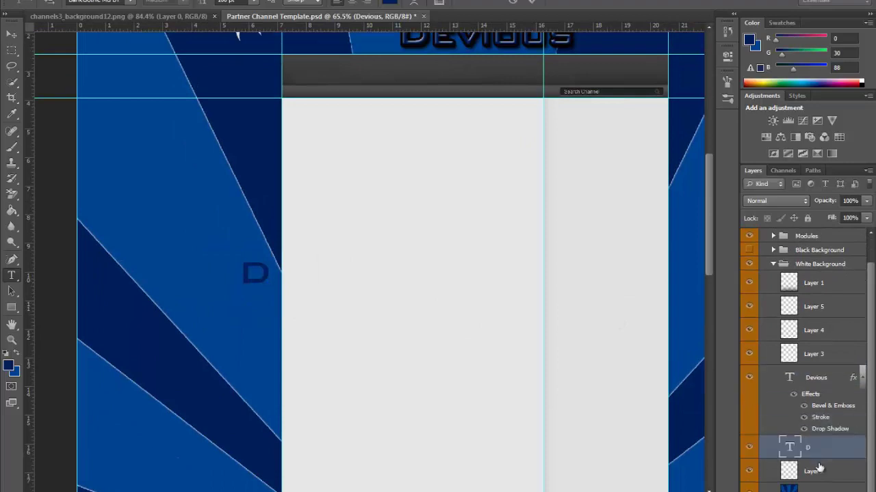
left_click_drag(855, 380, 814, 272)
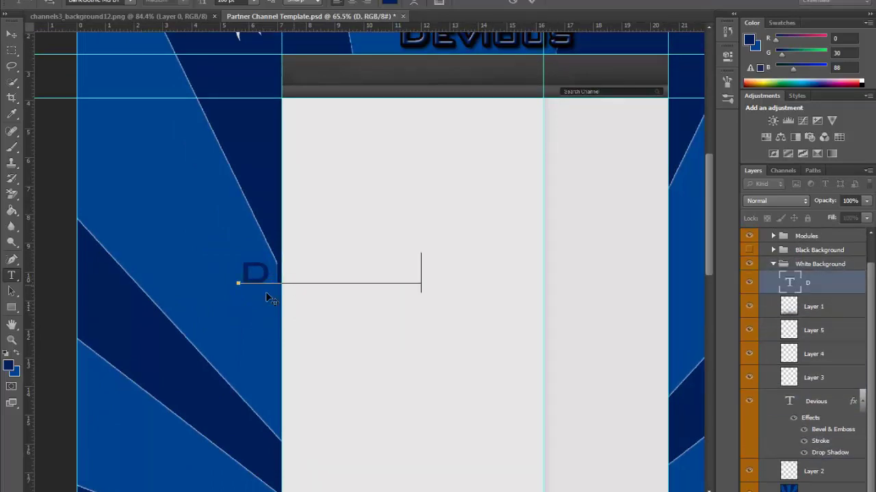
left_click_drag(267, 293, 306, 296)
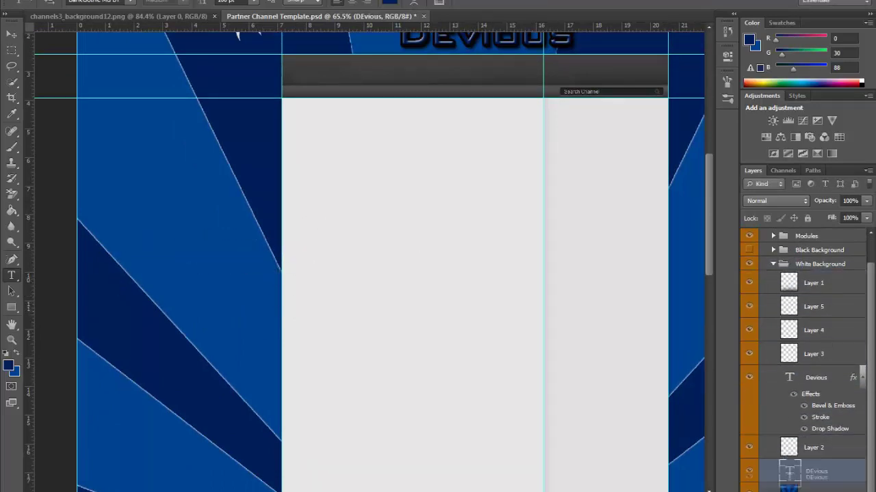
left_click_drag(813, 469, 817, 277)
left_click(270, 281)
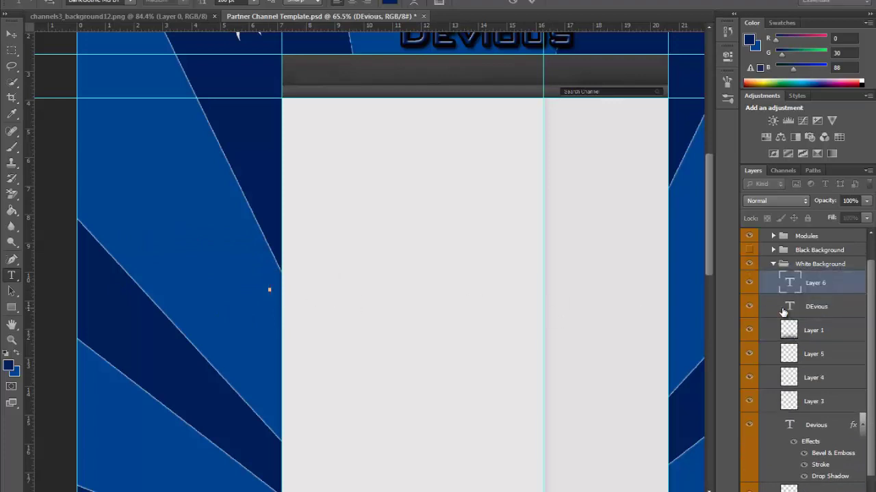
right_click(832, 283)
left_click(684, 111)
Resize the Devious text to 225 pt, commit it, and rotate it 90° clockwise.
left_click(331, 273)
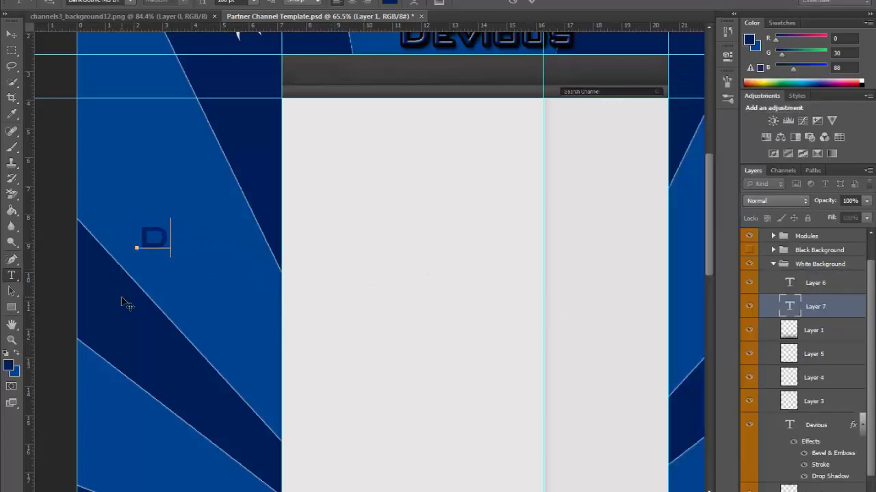
key("ctrl+a")
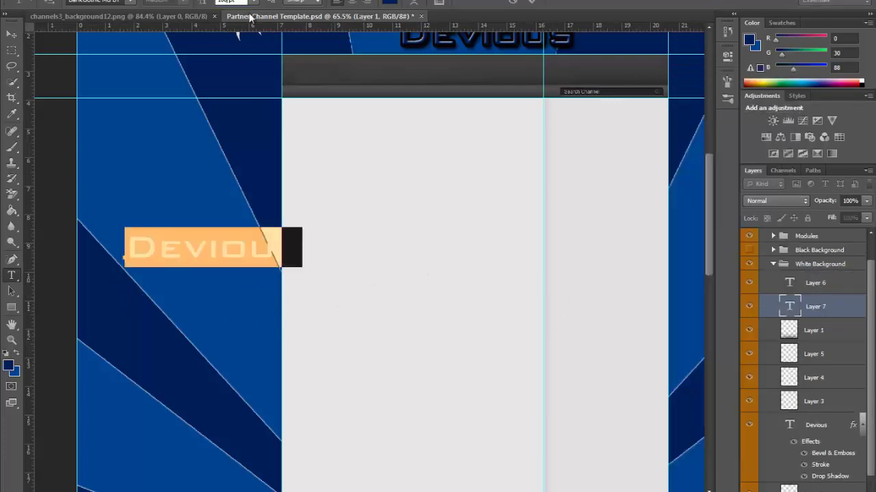
type("225")
key("Return")
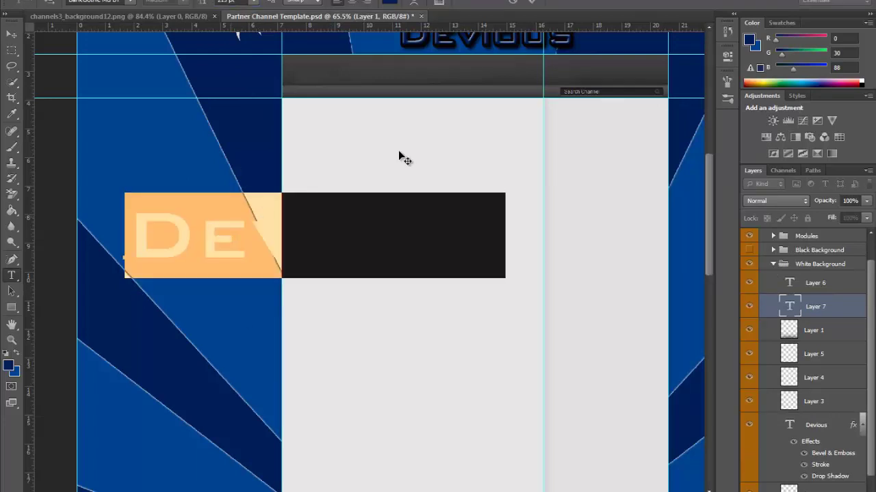
key("ctrl+Return")
scroll(504, 172, "down", 5)
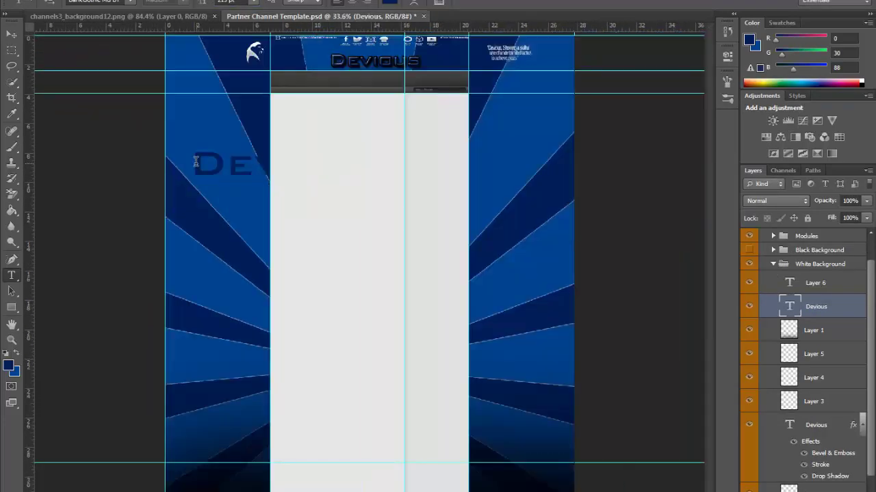
double_click(195, 161)
key("Delete")
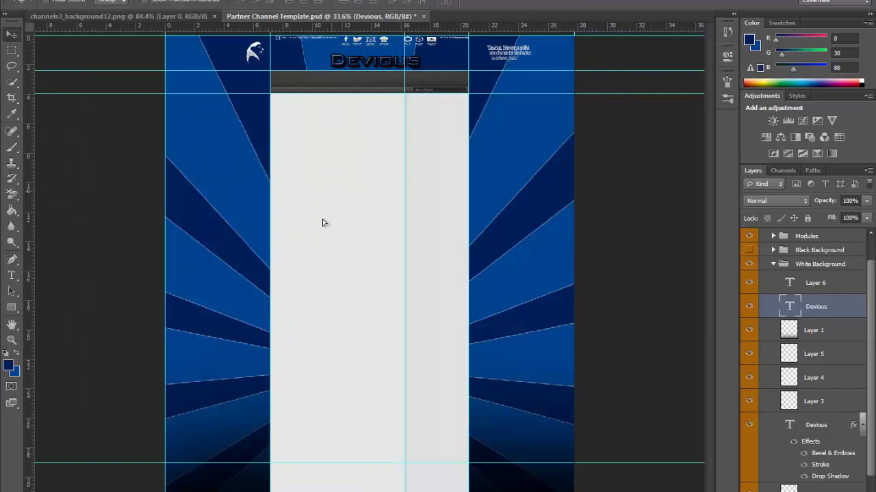
Place the vertical Devious text on the left strip with Bevel & Emboss and a black stroke.
left_click_drag(324, 222, 307, 255)
right_click(816, 306)
left_click(723, 74)
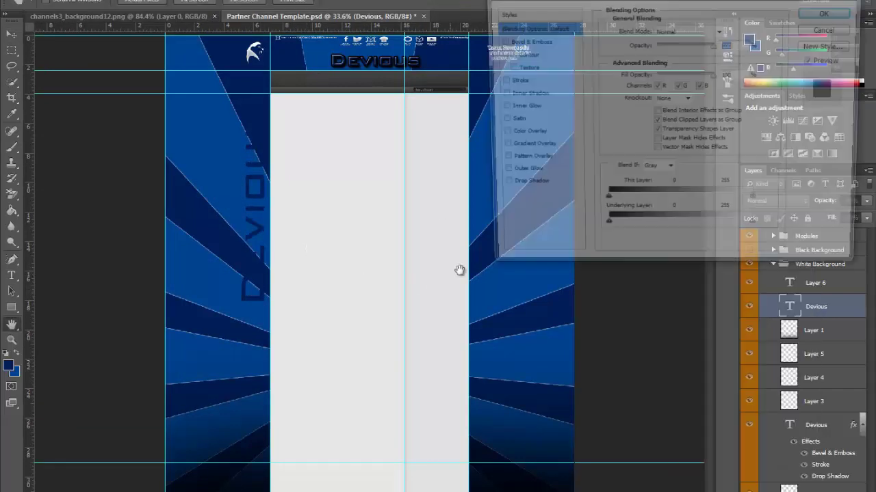
left_click(524, 41)
left_click(511, 80)
left_click(633, 112)
left_click(336, 313)
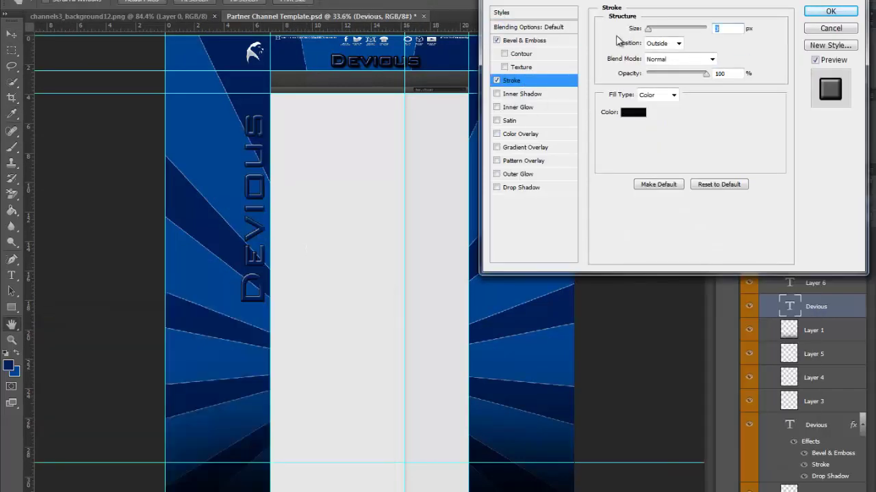
key("Return")
Add a drop shadow to the vertical Devious text.
right_click(816, 306)
left_click(723, 74)
left_click(521, 188)
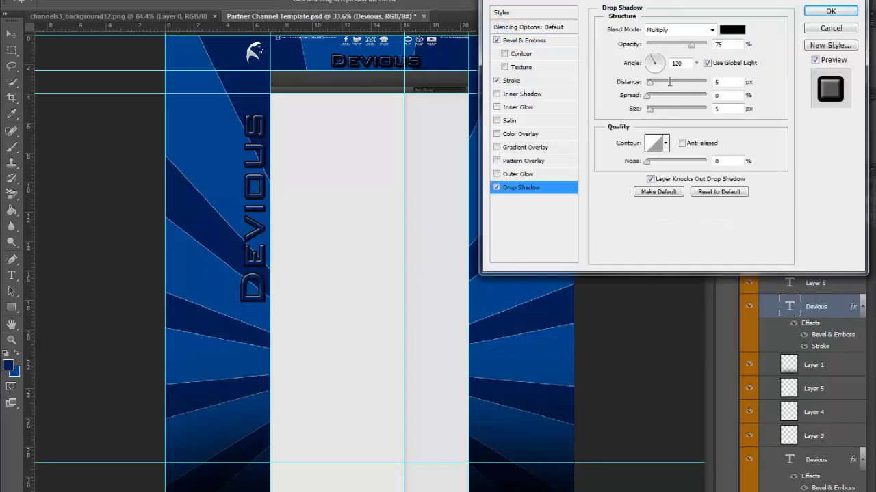
left_click(831, 11)
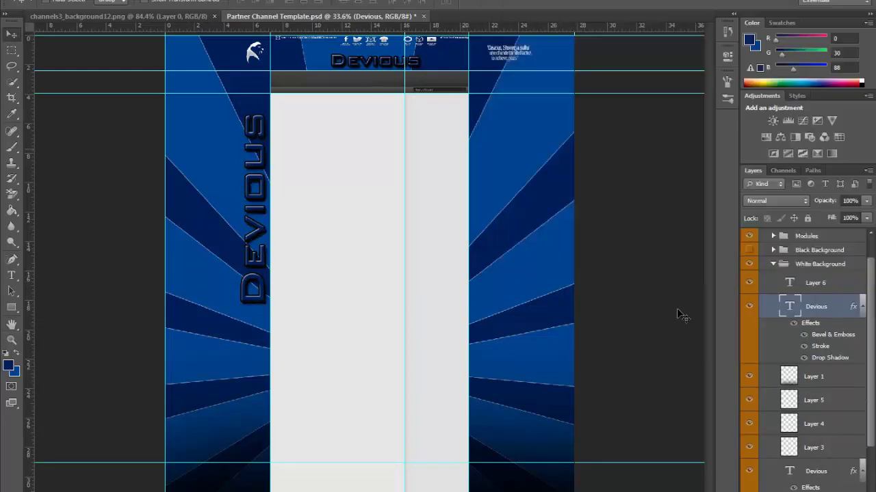
Duplicate the Devious text layer as 'Devious copy'.
right_click(816, 306)
left_click(719, 92)
left_click(548, 137)
Flip the Devious copy horizontally and place it reading correctly on the right blue strip.
left_click(31, 0)
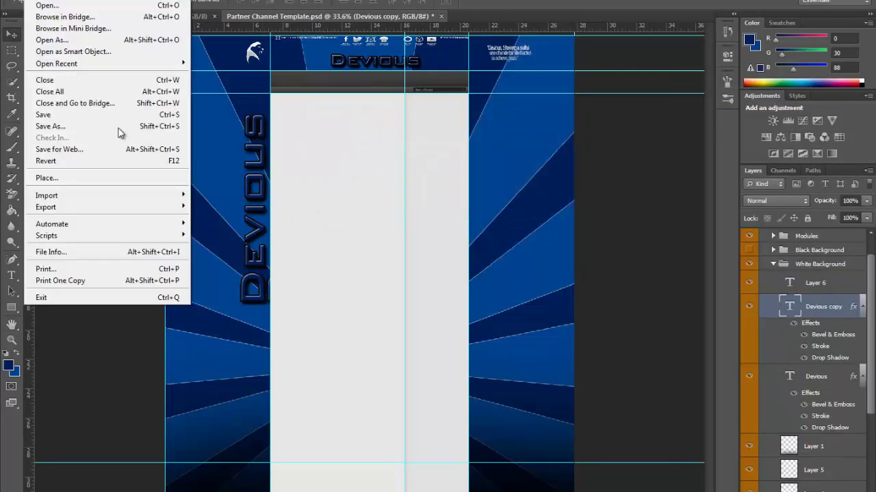
left_click(287, 345)
left_click_drag(313, 273, 416, 255)
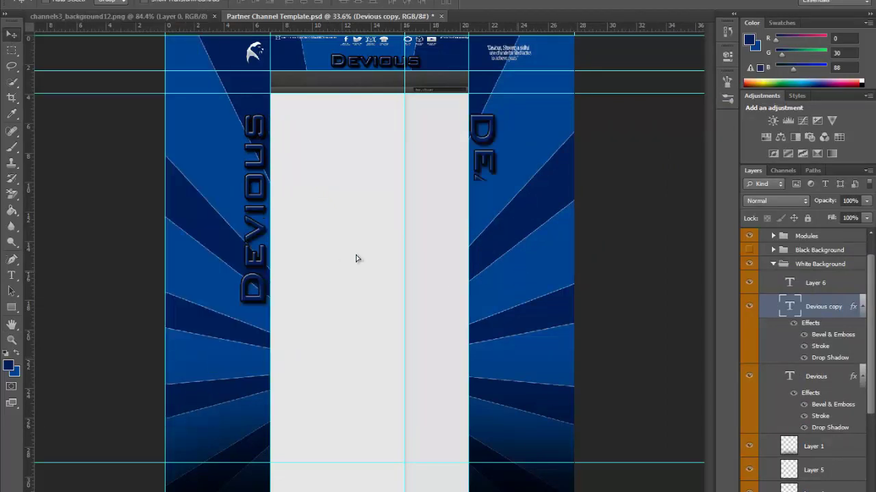
left_click(54, 0)
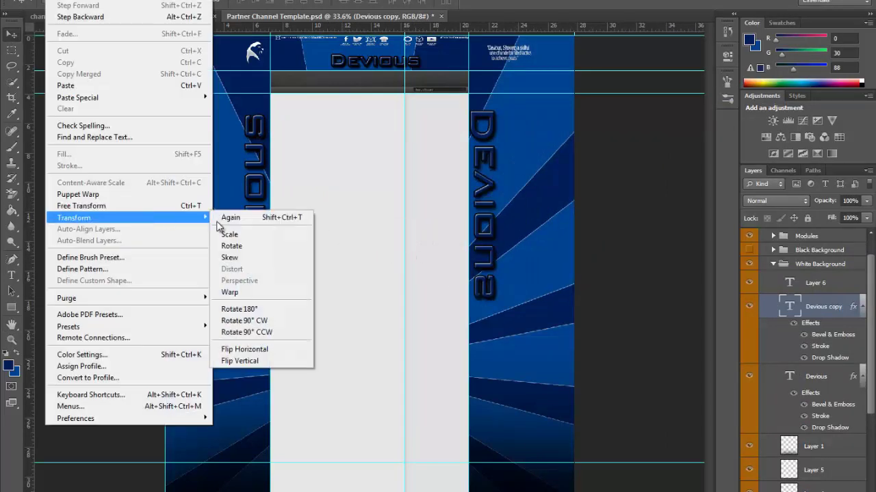
left_click(291, 350)
left_click_drag(487, 270, 493, 274)
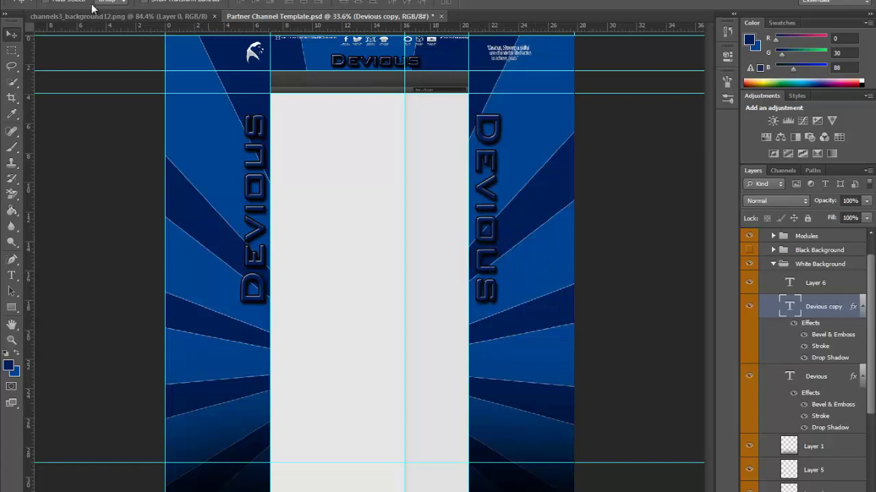
key("t")
left_click(439, 83)
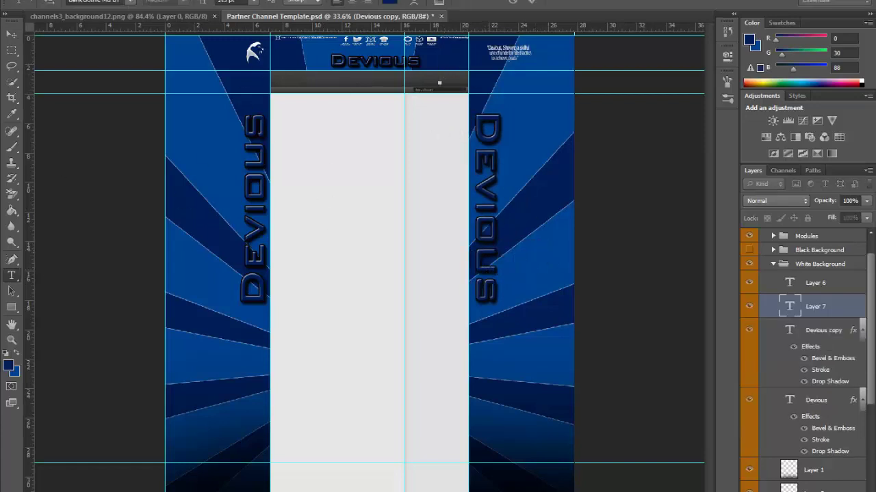